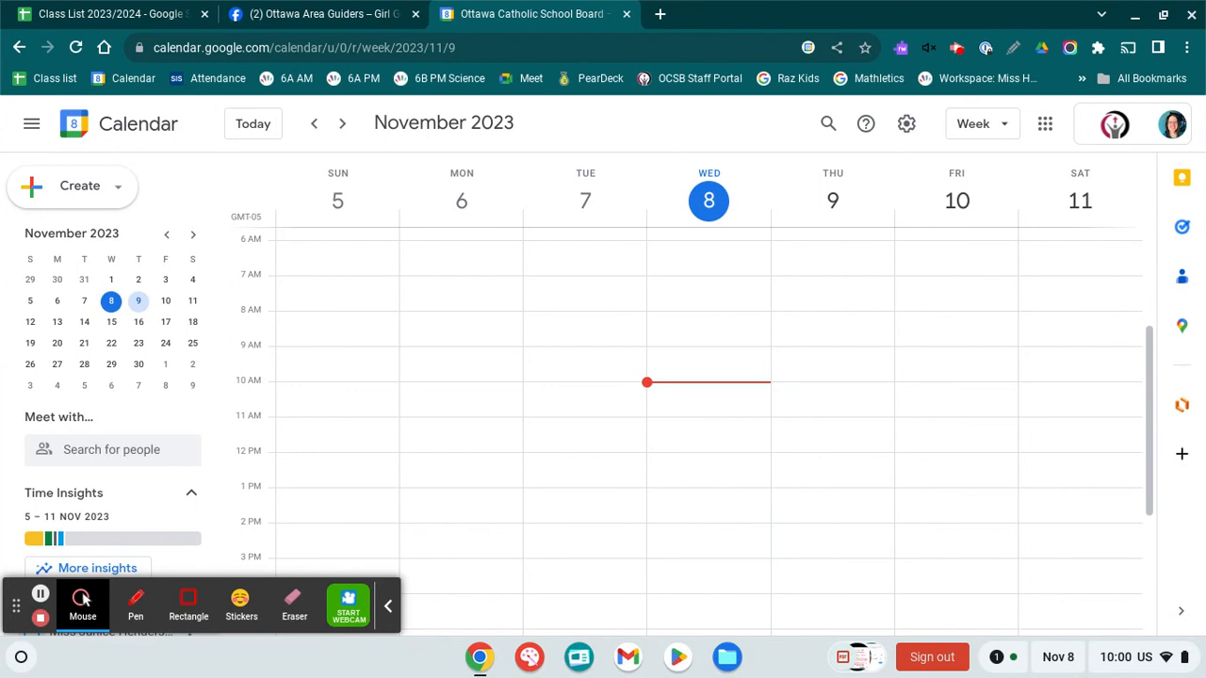
Step: Check in the calendar's general settings whether appointment schedules are created instead of appointment slots, and return to the calendar
left_click(112, 203)
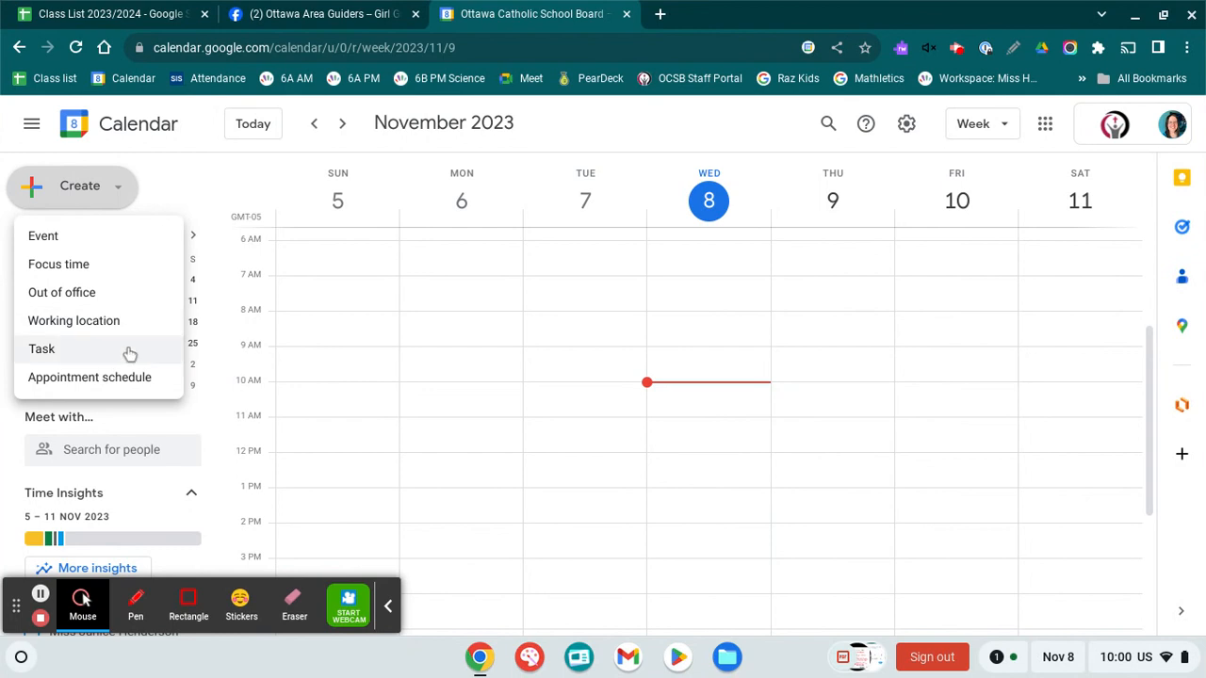
left_click(907, 123)
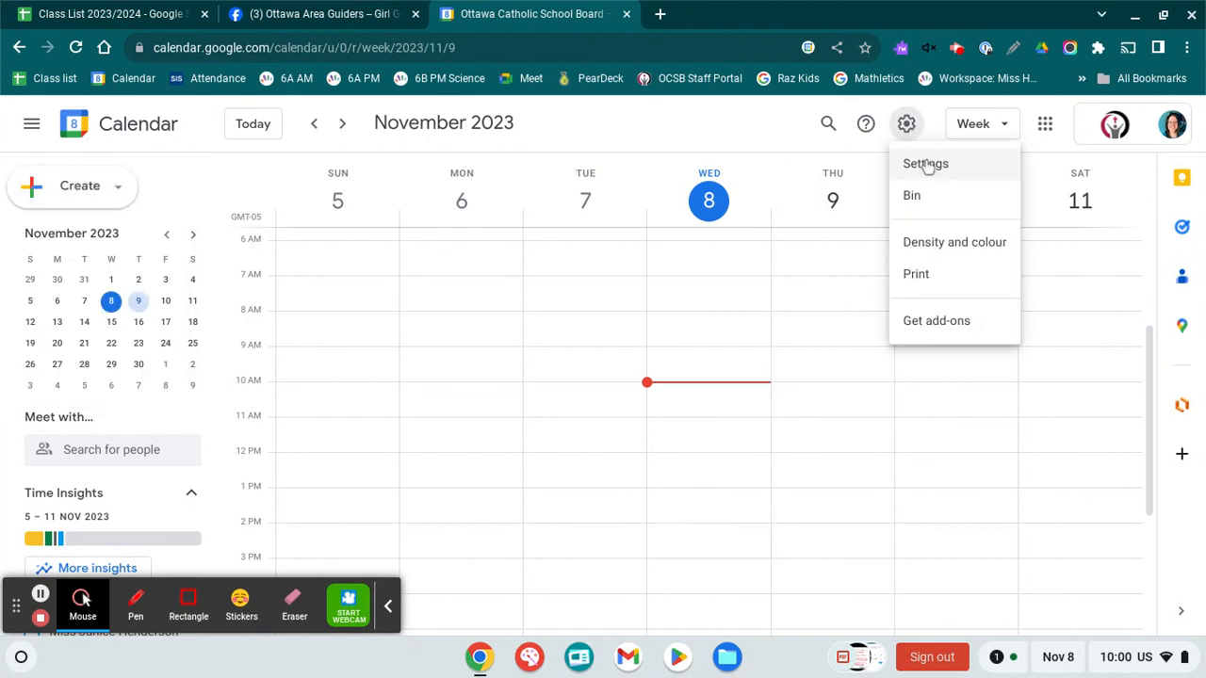
left_click(928, 164)
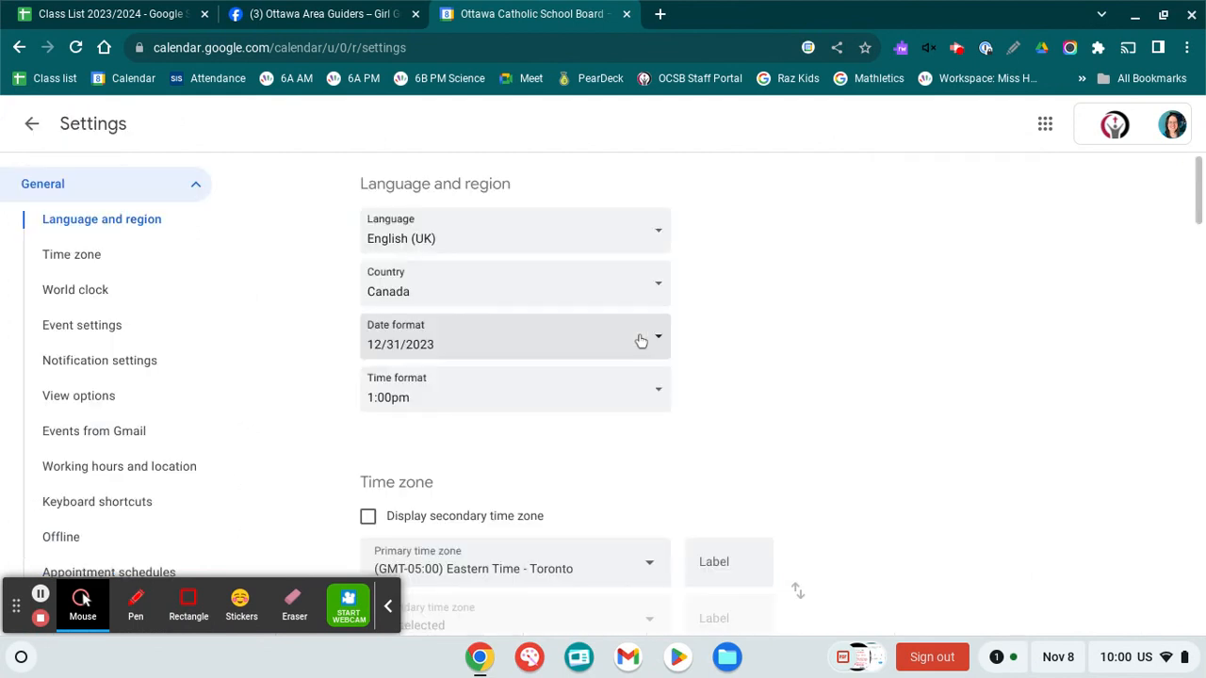
scroll(641, 341, "down", 20)
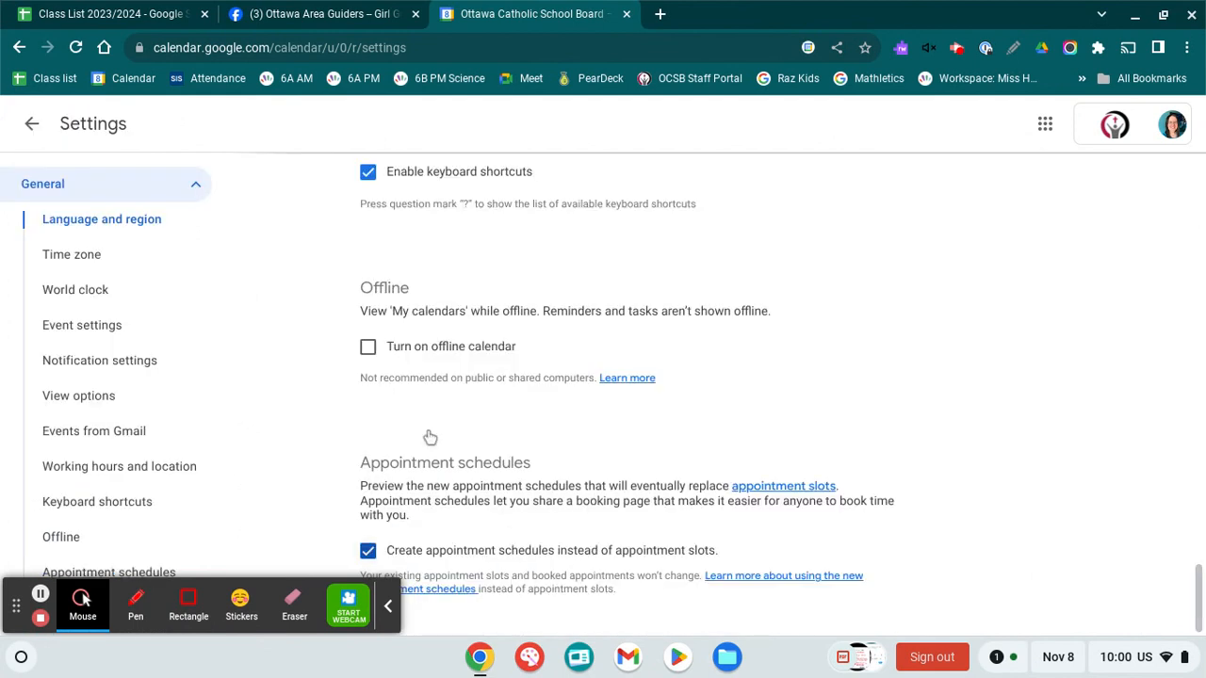
left_click(387, 608)
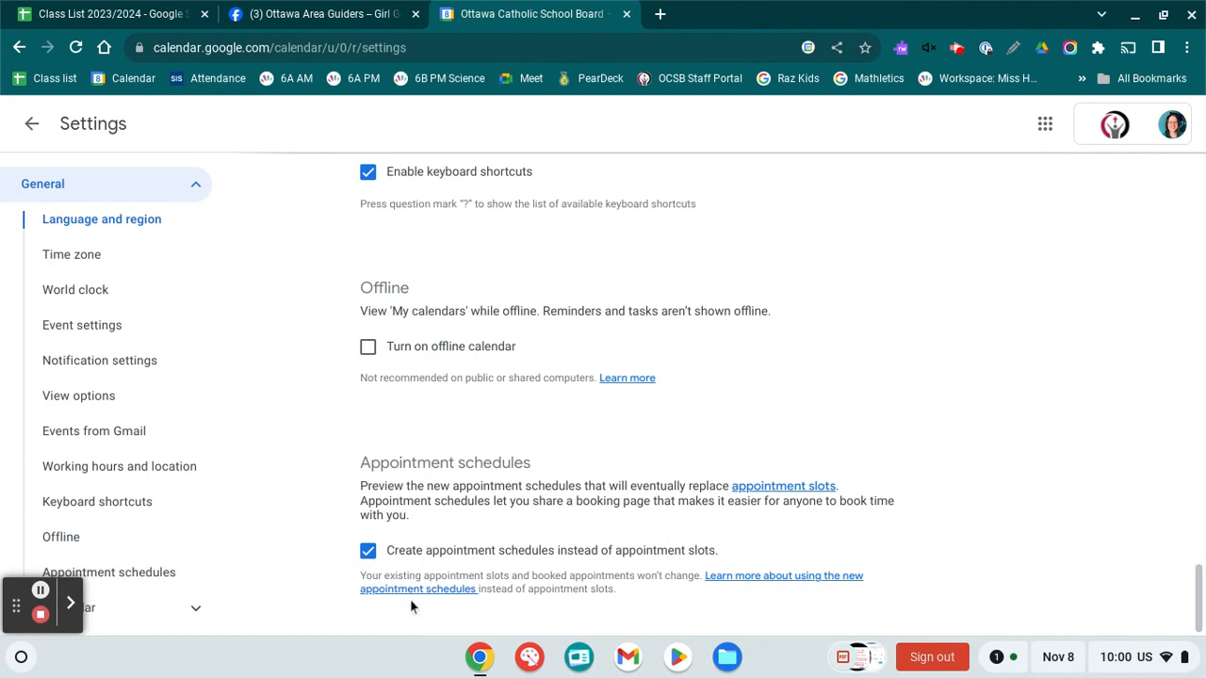
left_click(46, 130)
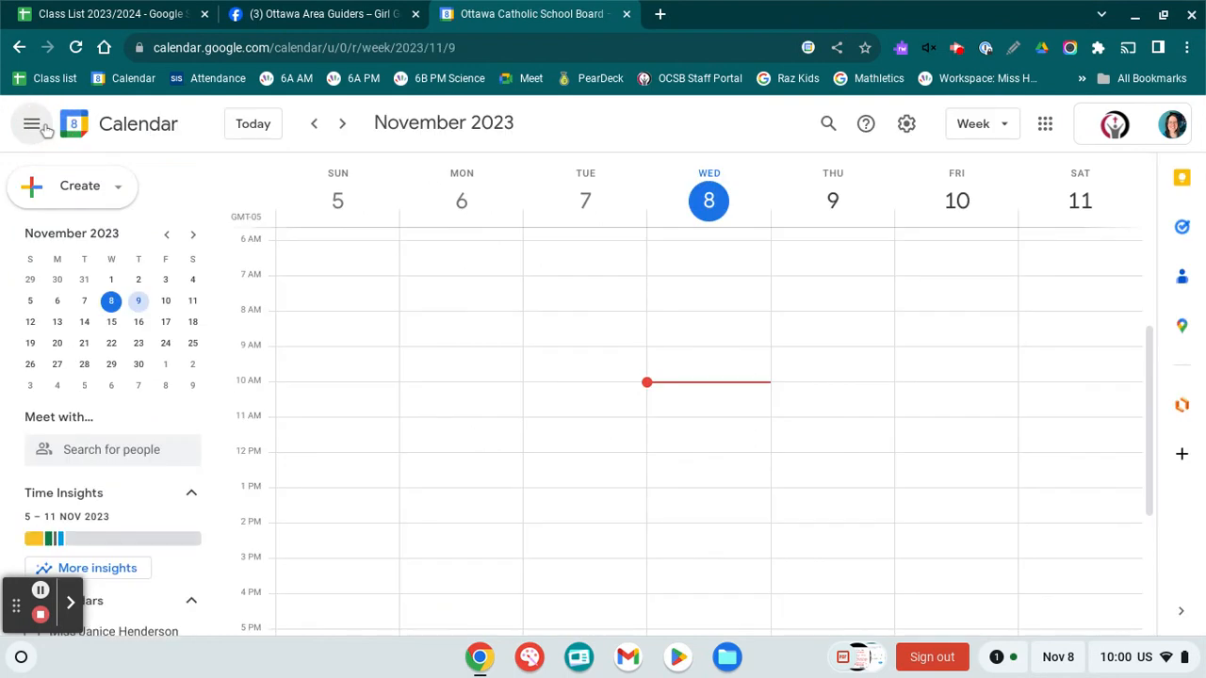
Step: Create a new bookable appointment schedule titled "Interviews"
left_click(119, 196)
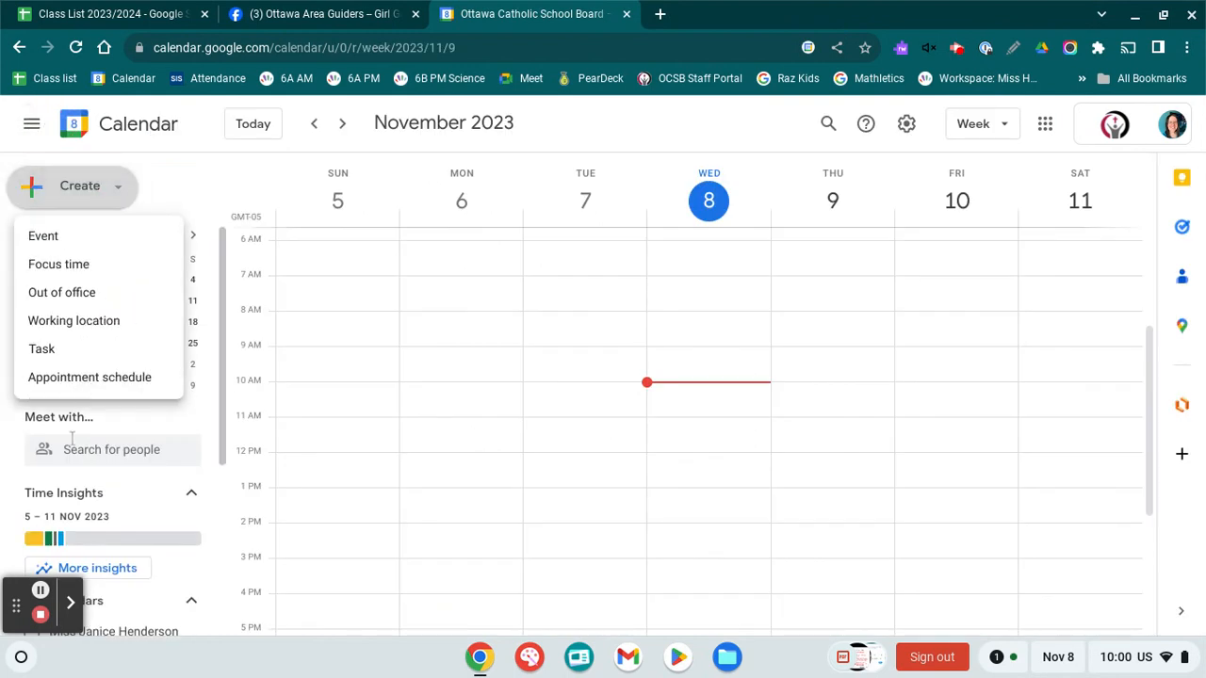
left_click(78, 387)
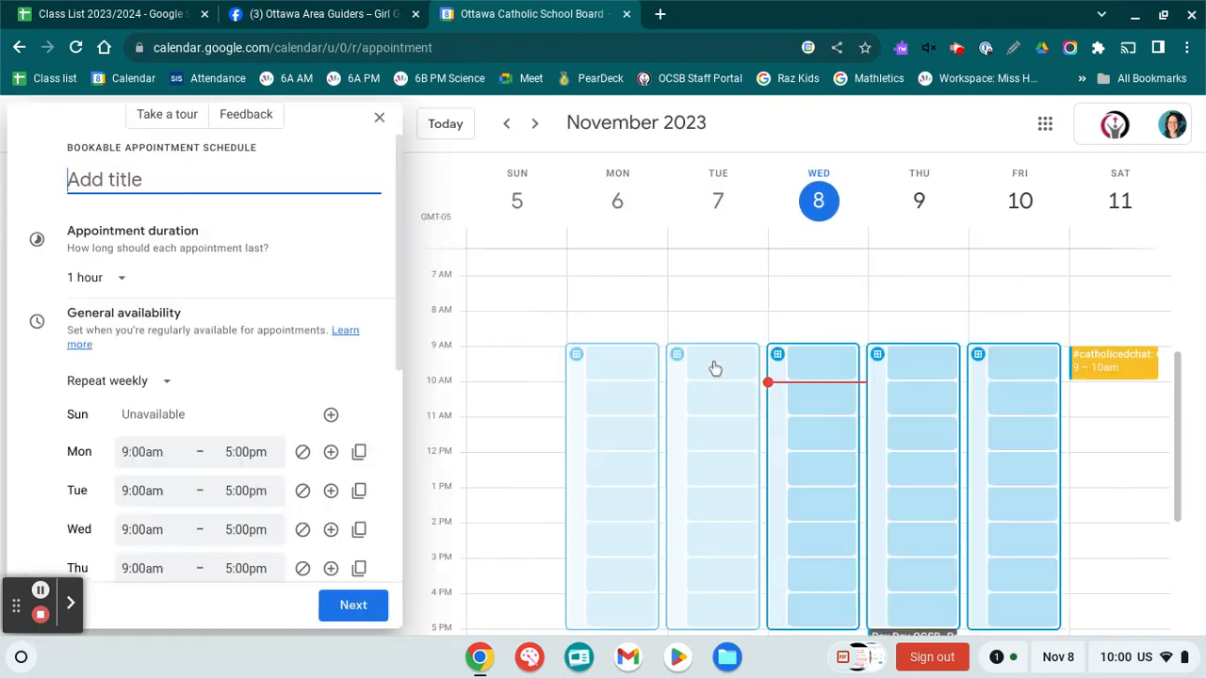
type("Interviews")
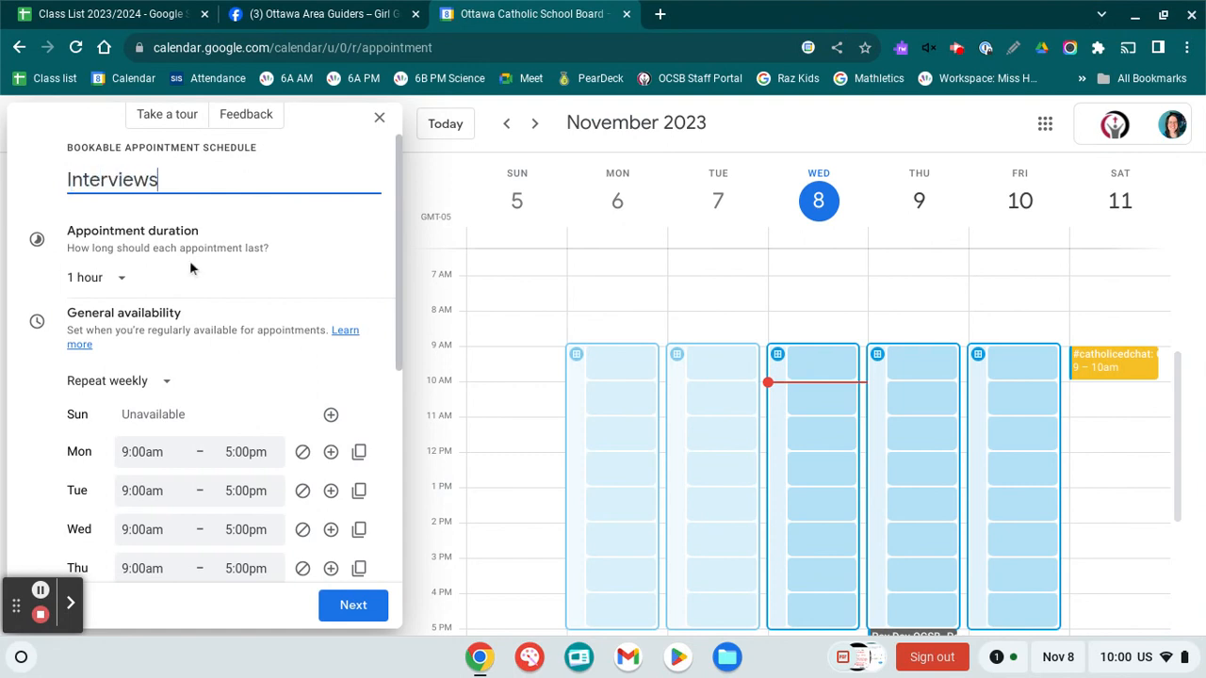
Step: Set a custom appointment duration of 10 minutes for the schedule
left_click(119, 278)
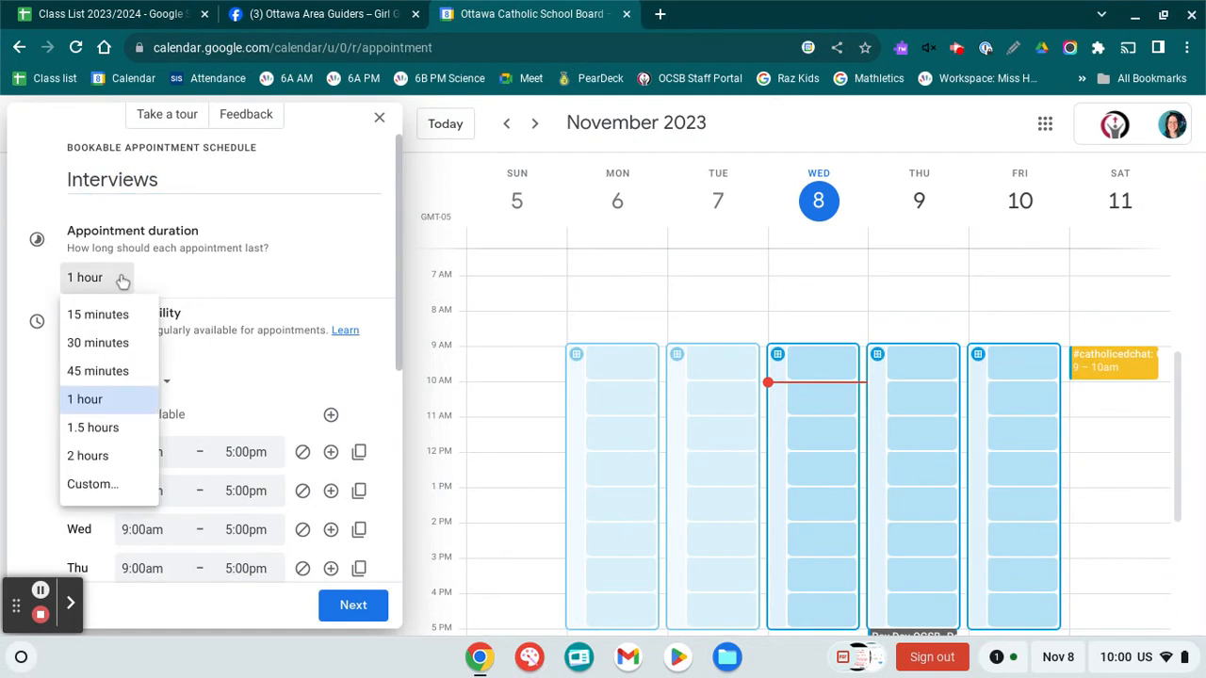
left_click(95, 489)
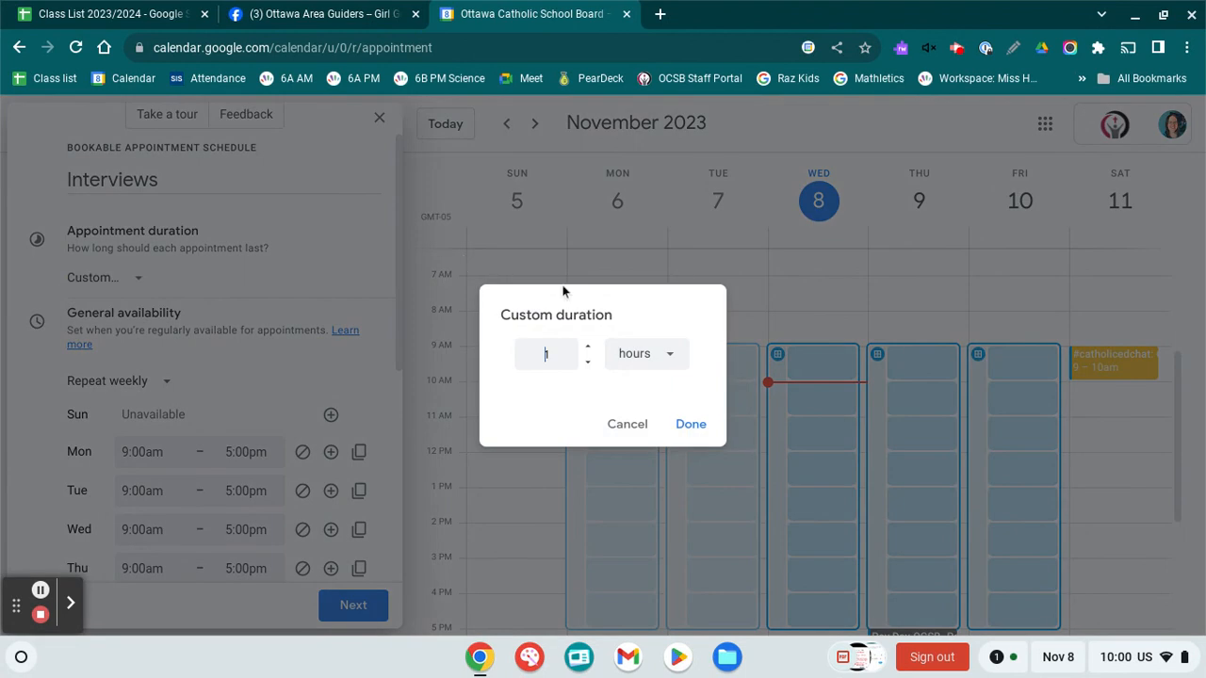
type("0")
left_click(646, 352)
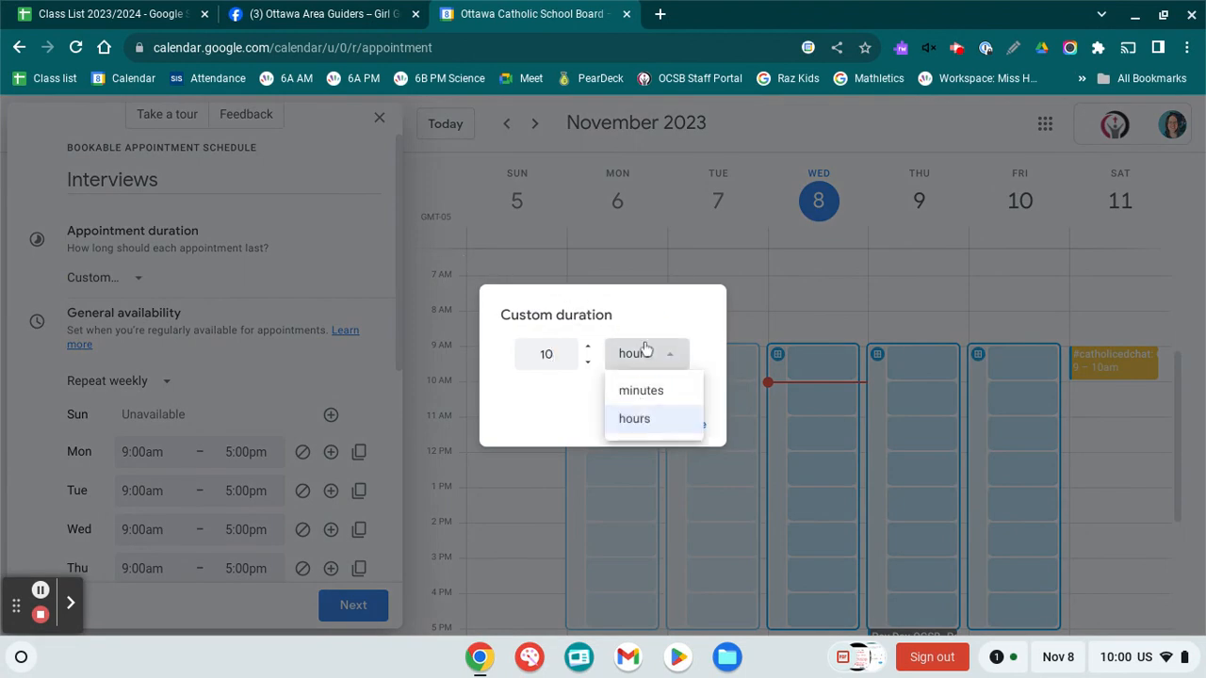
left_click(637, 394)
left_click(693, 425)
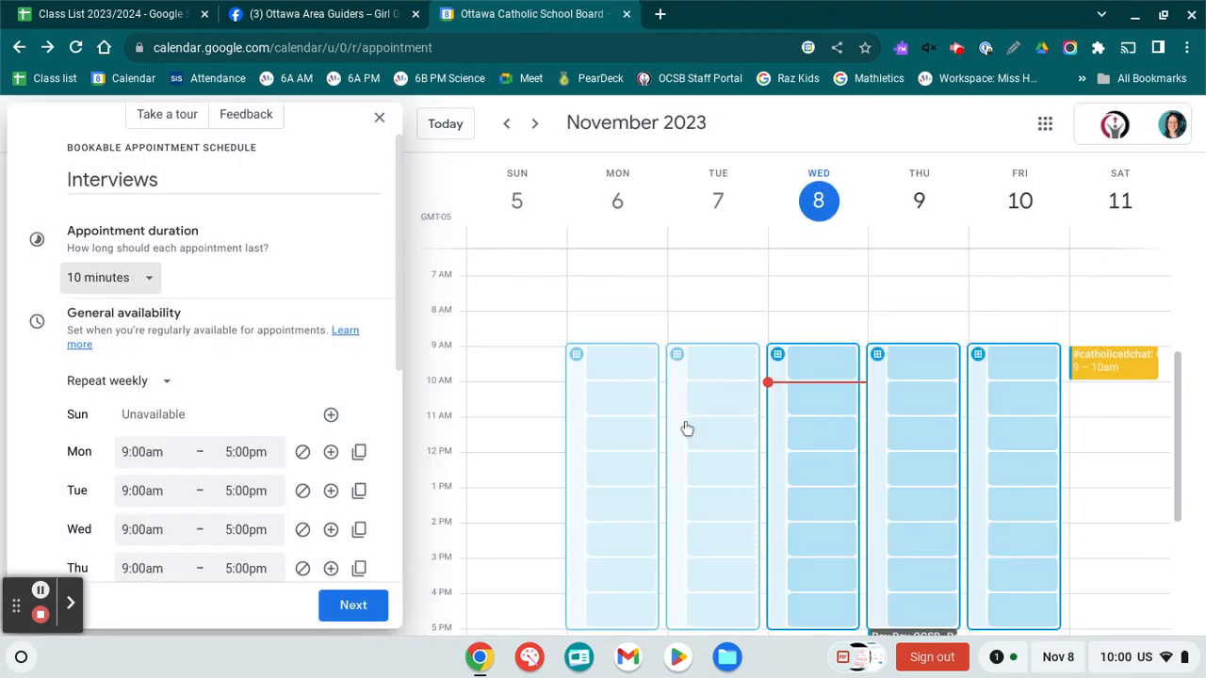
Step: Make the availability non-repeating and set its hours on 9 Nov 2023 to 4:00pm – 6:00pm
scroll(126, 271, "down", 3)
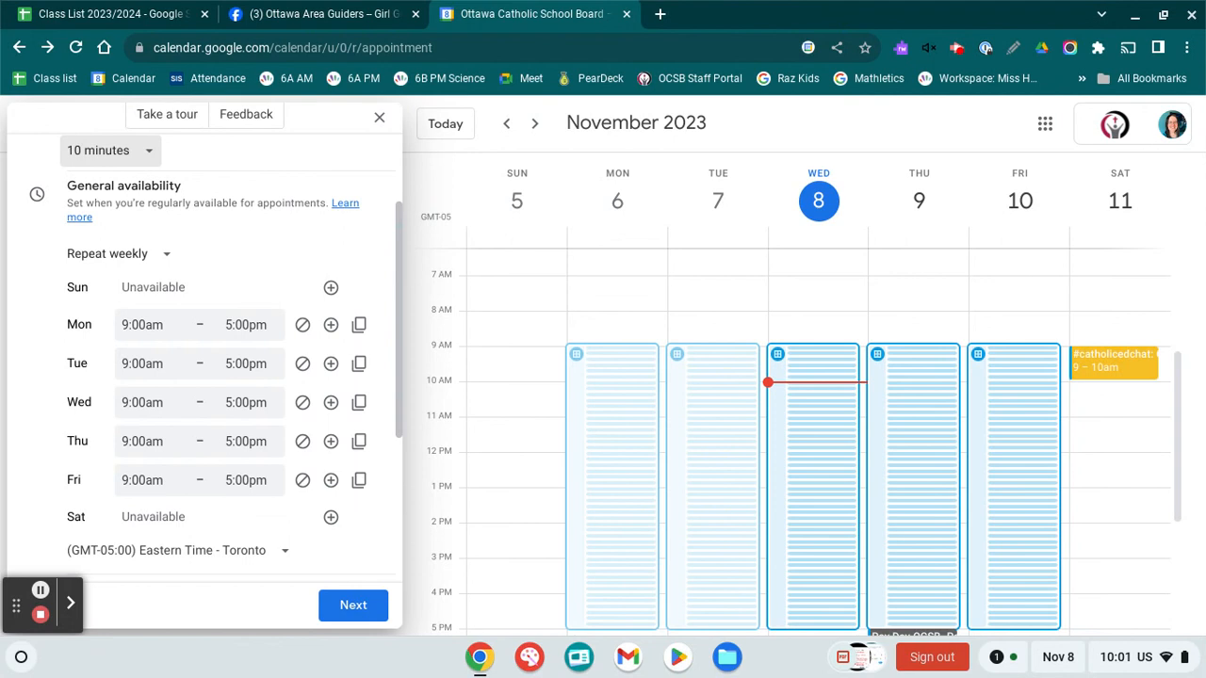
left_click(153, 262)
left_click(124, 288)
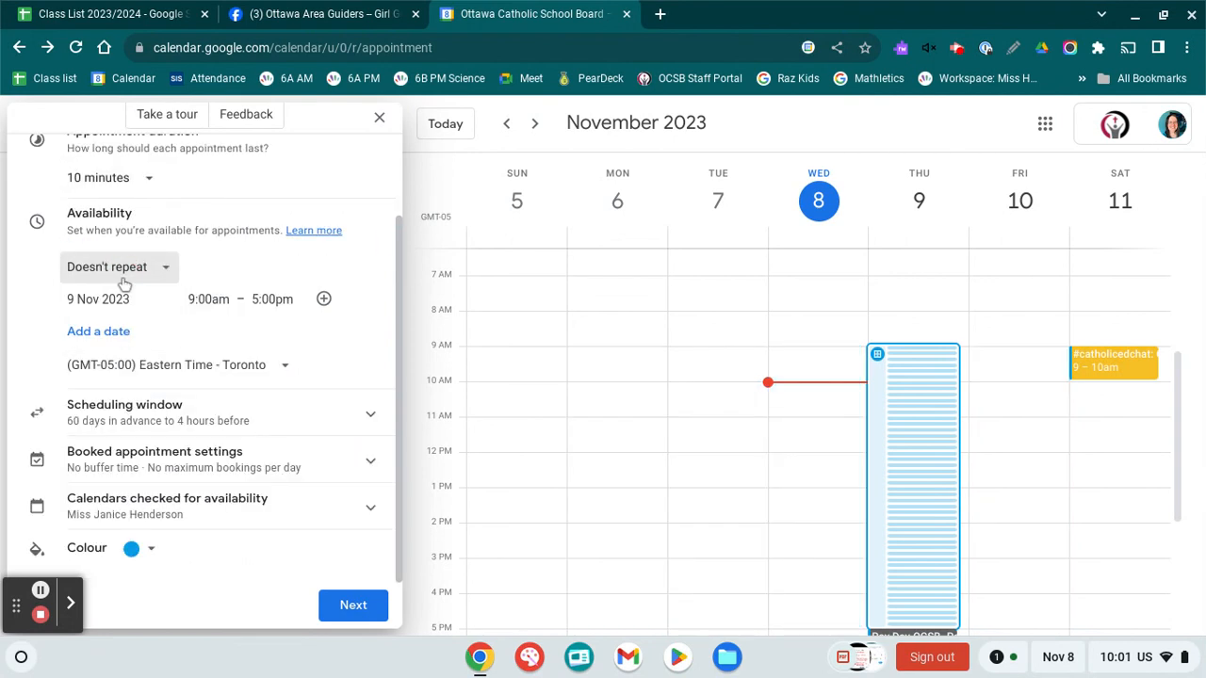
left_click(219, 303)
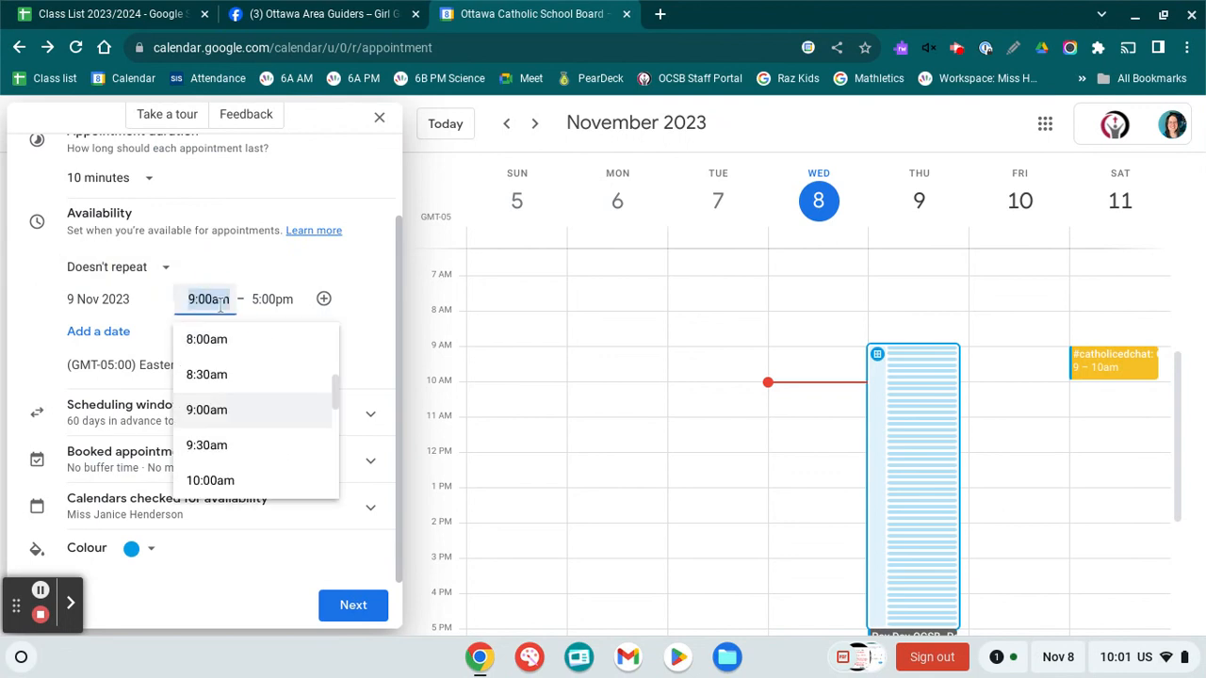
scroll(213, 476, "down", 5)
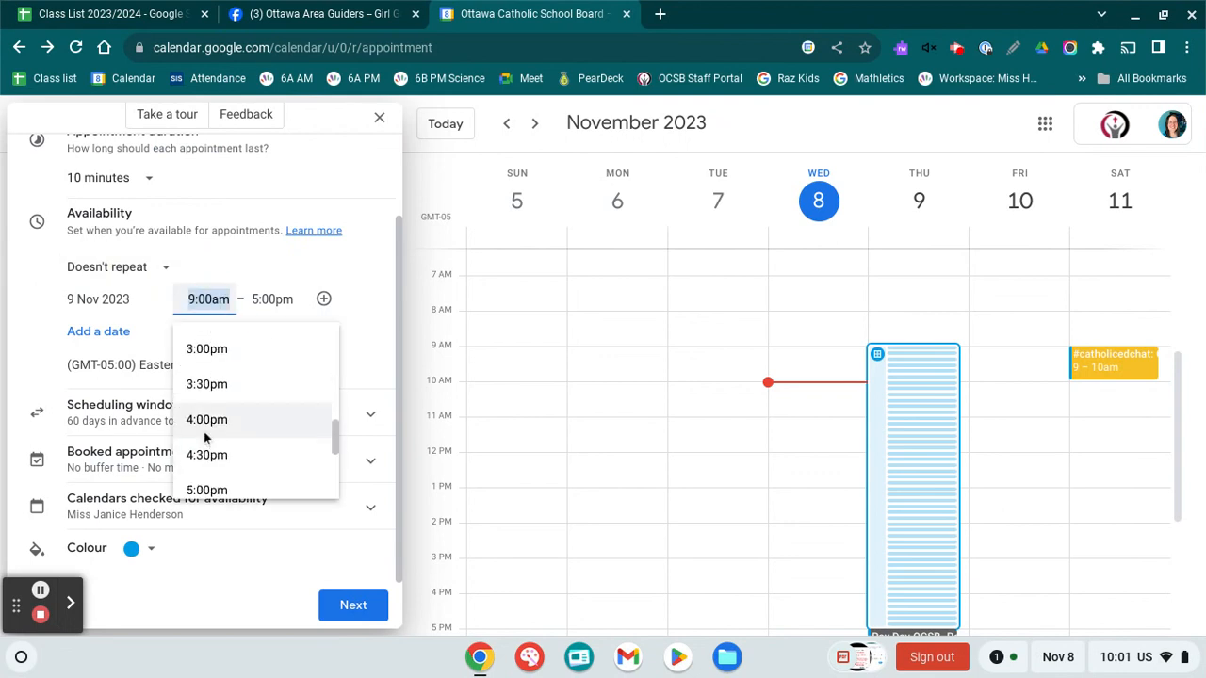
left_click(206, 421)
left_click(271, 298)
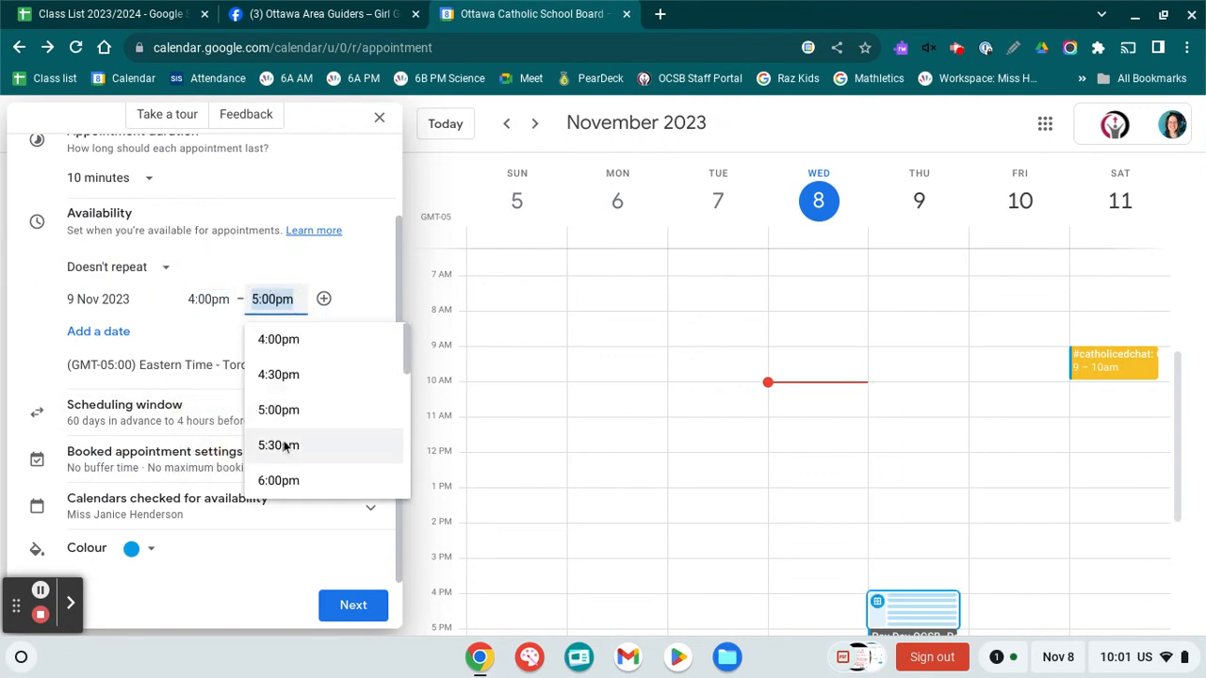
left_click(286, 478)
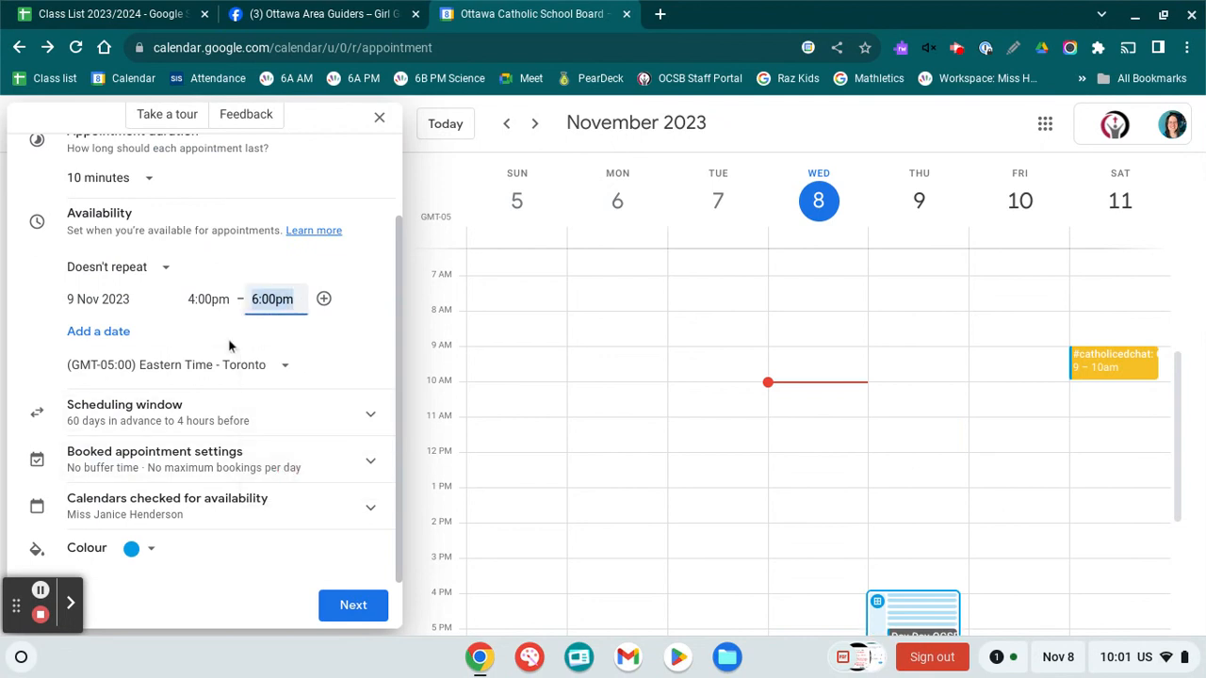
Step: In the scheduling window, set the minimum time before an appointment can be booked to 24 hours
left_click(263, 423)
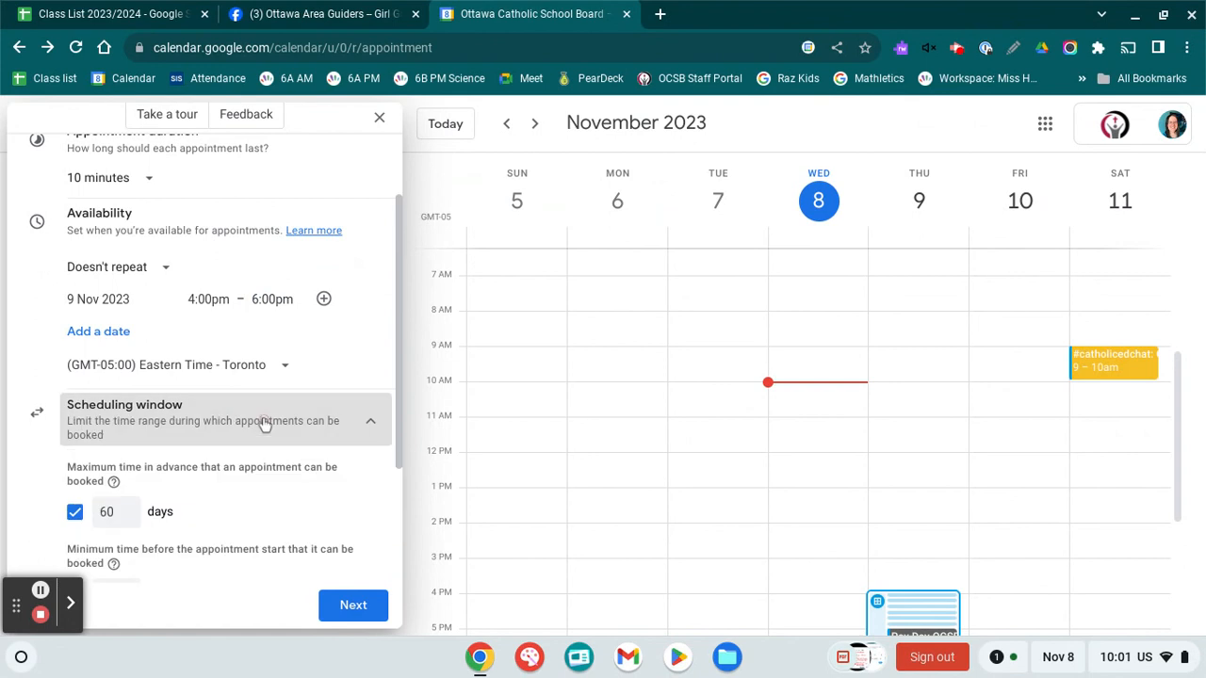
scroll(264, 423, "down", 2)
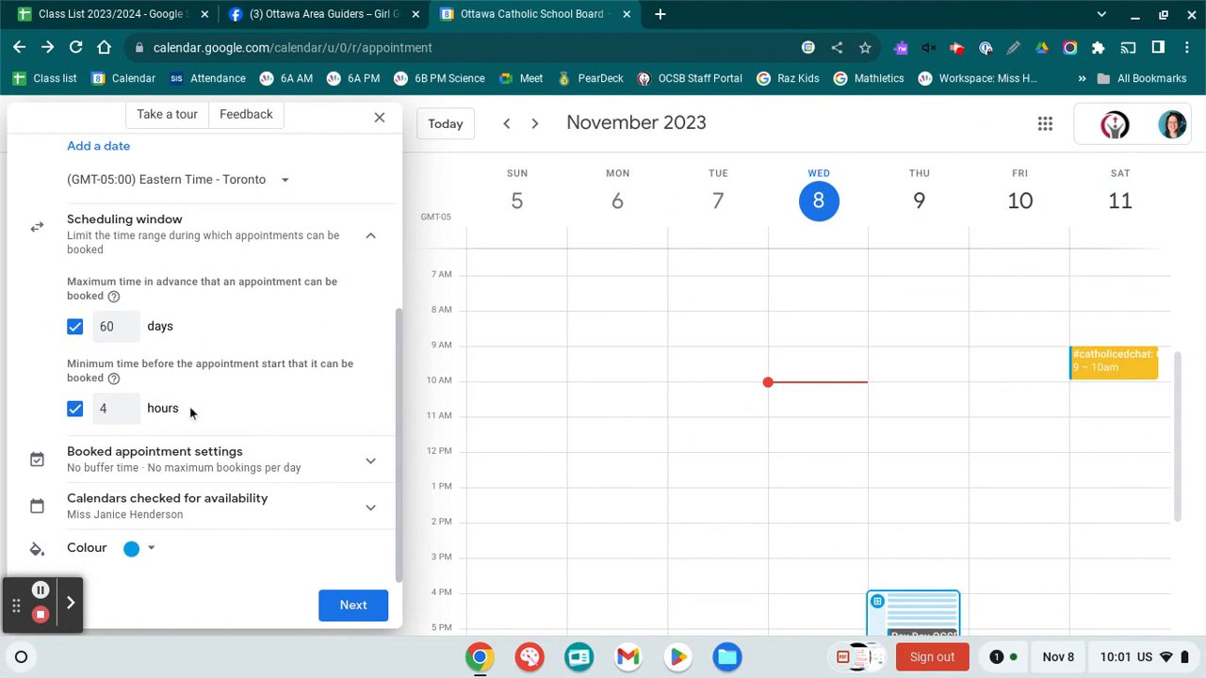
left_click(120, 409)
key("BackSpace")
type("24")
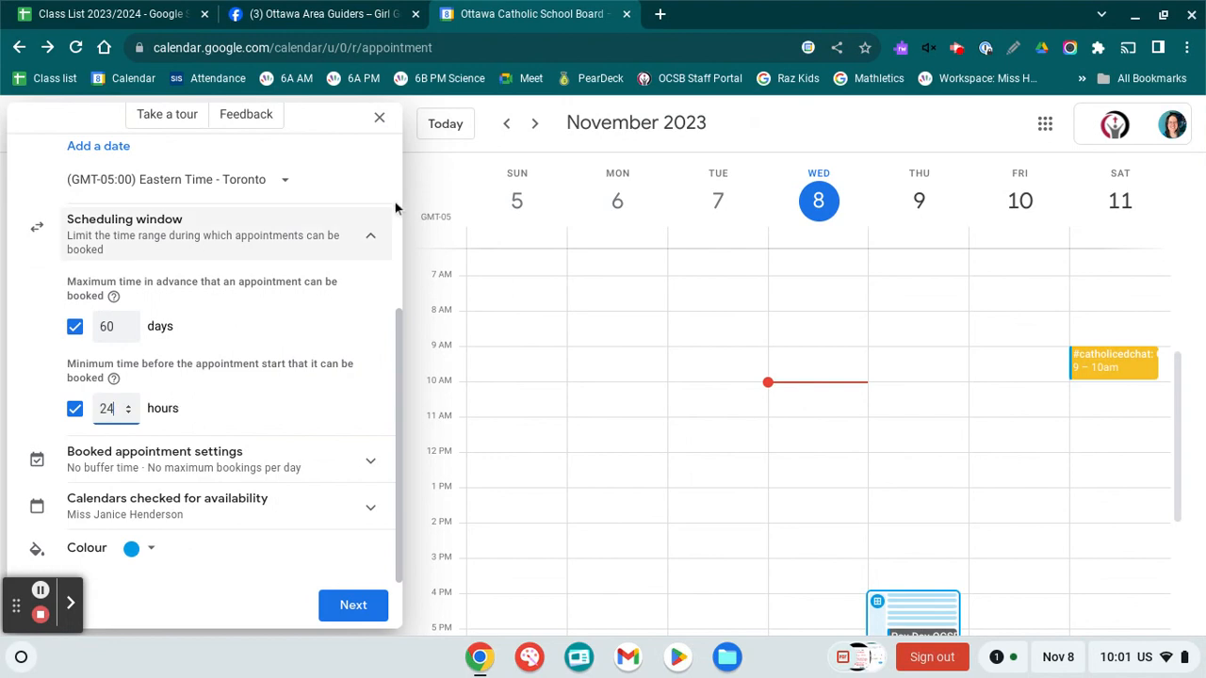
left_click(364, 256)
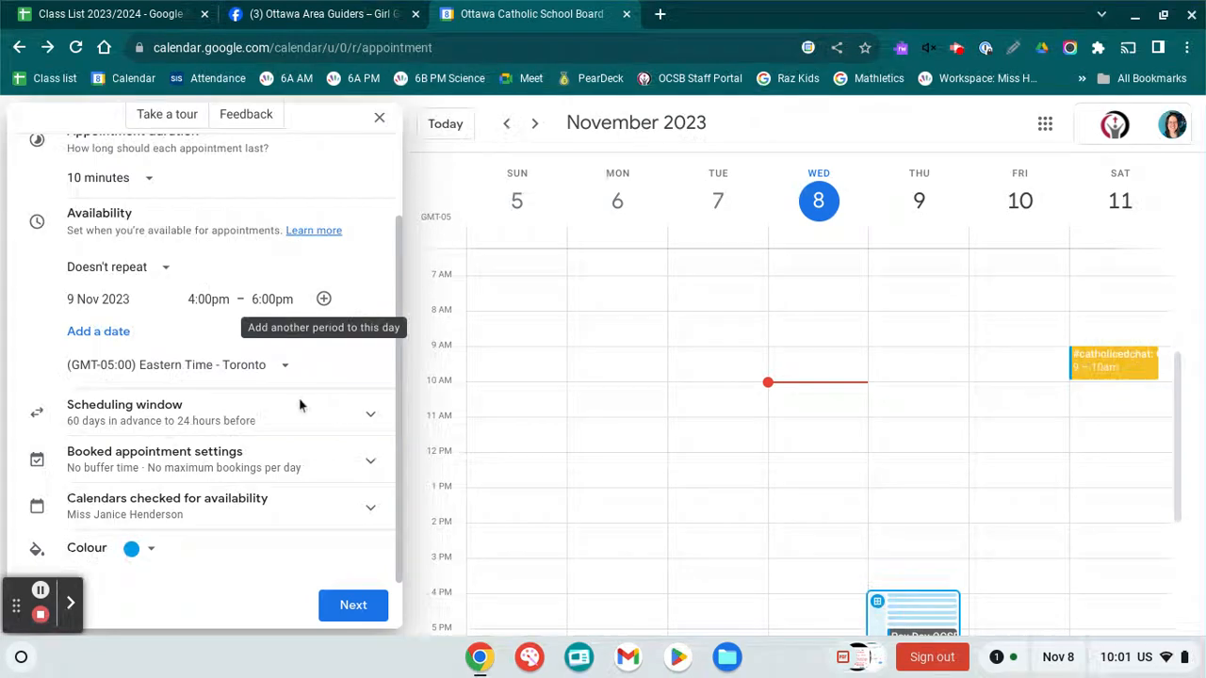
Step: Enable buffer time between appointment slots in the booked appointment settings and set it to 5 minutes
left_click(276, 460)
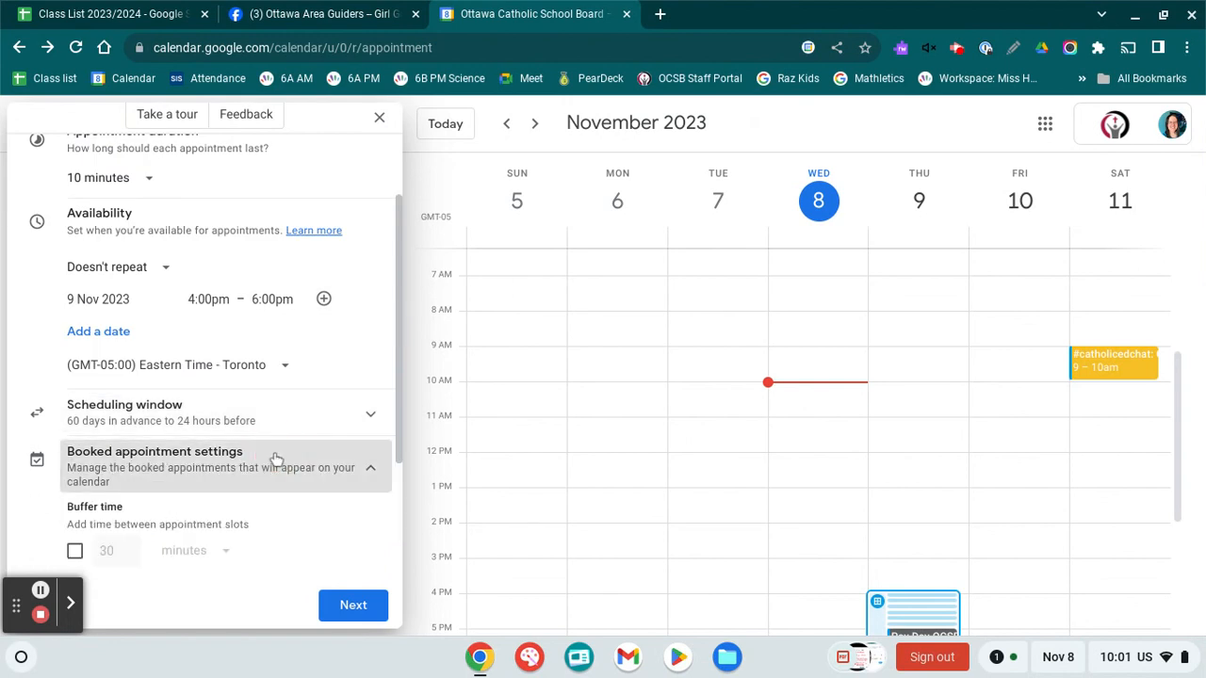
scroll(274, 458, "down", 2)
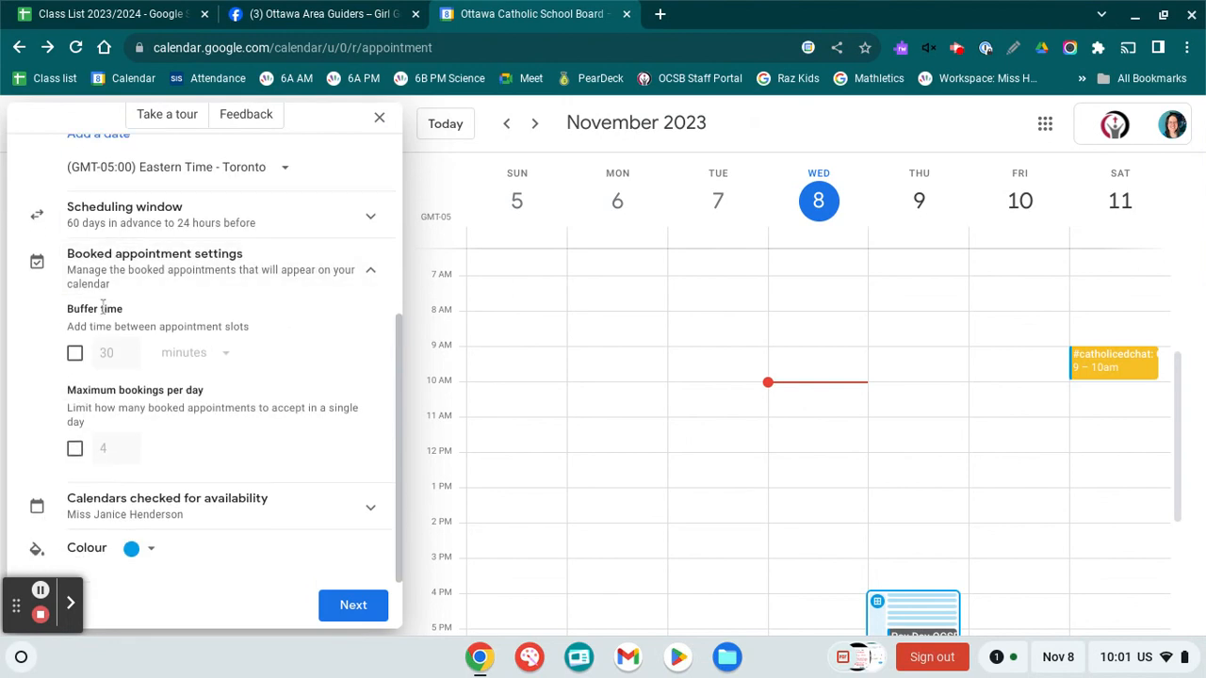
left_click(74, 354)
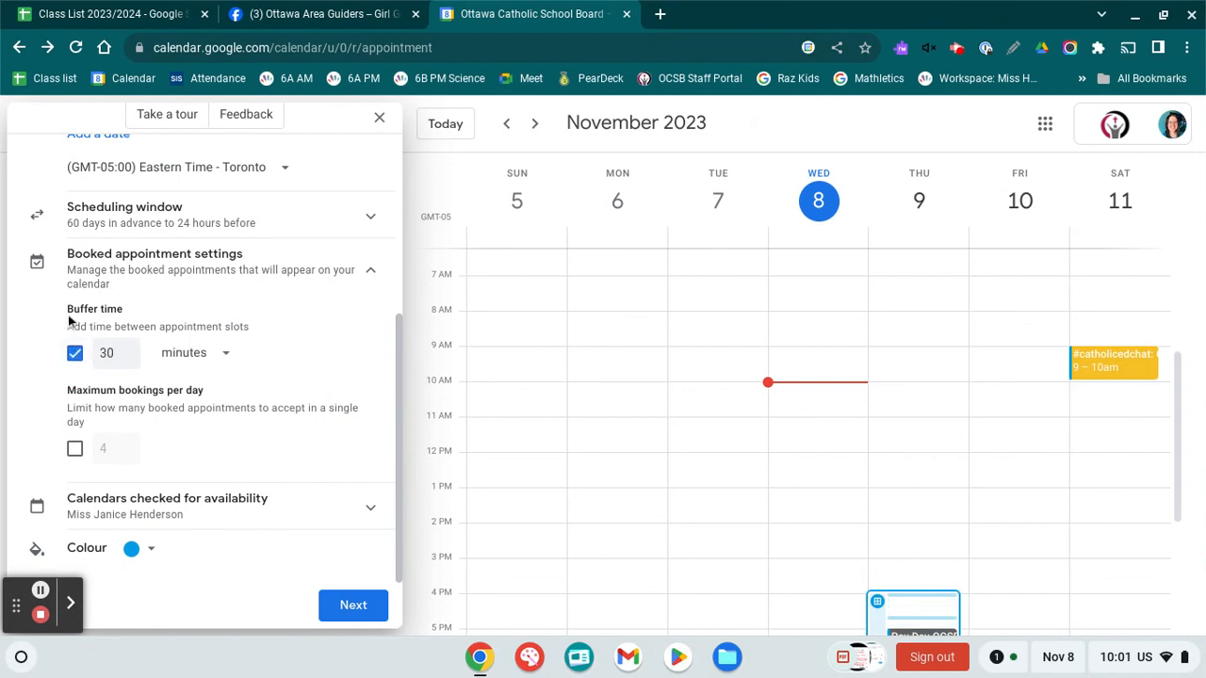
left_click(111, 353)
key("BackSpace")
key("BackSpace")
type("5")
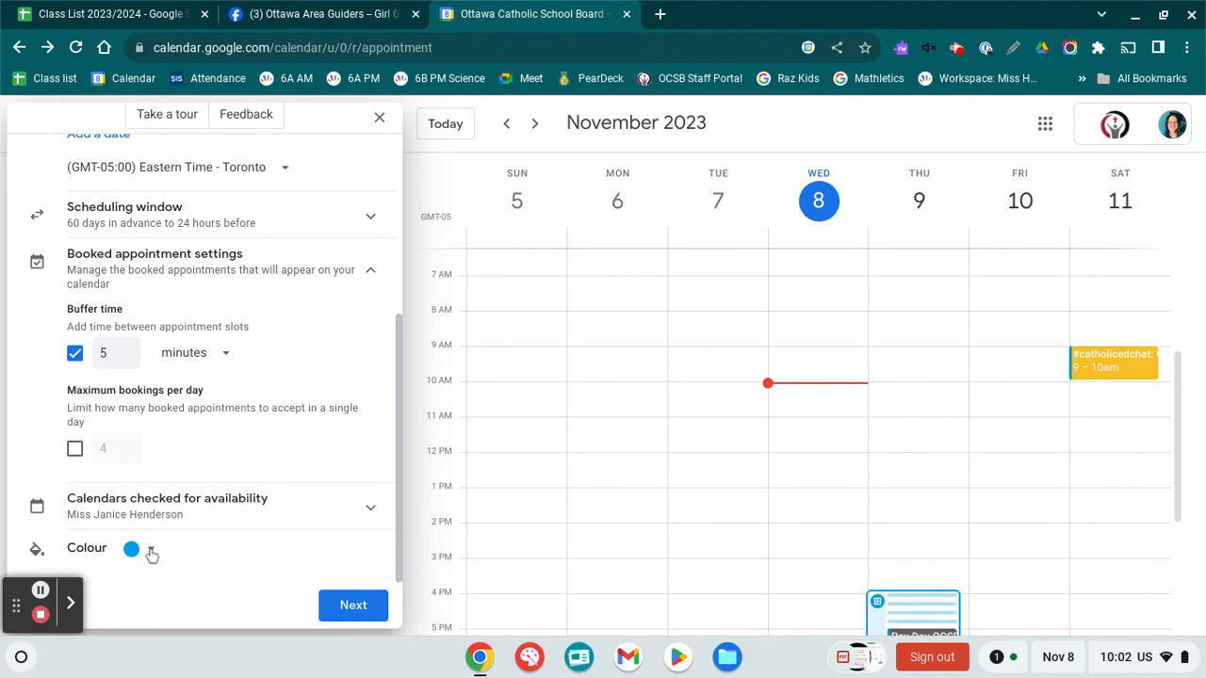
Step: Continue to the booking page details and view the available meeting location and conferencing options without choosing one
left_click(369, 604)
scroll(264, 438, "up", 1)
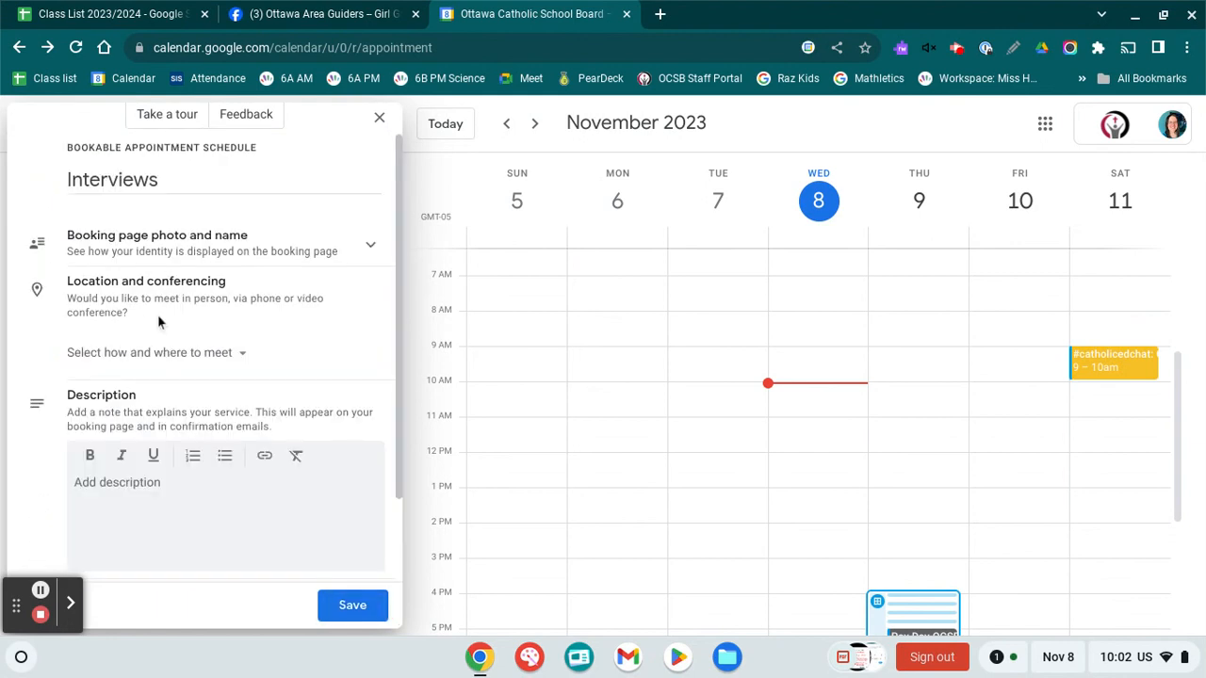
left_click(163, 361)
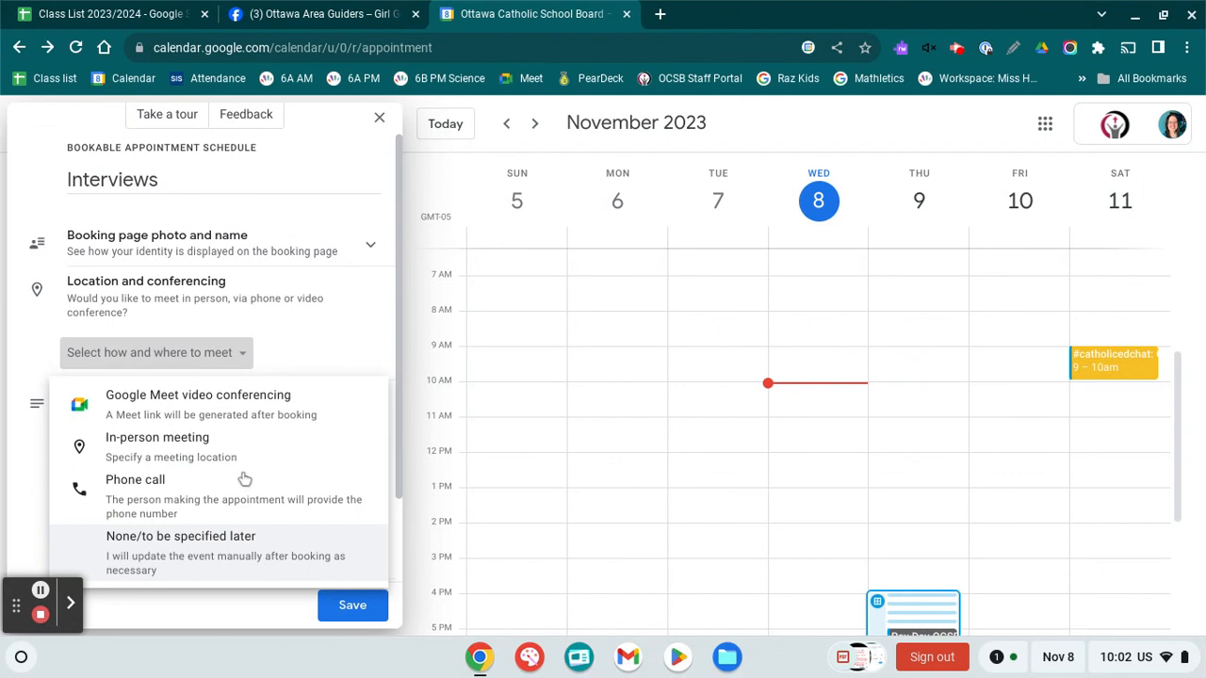
left_click(207, 353)
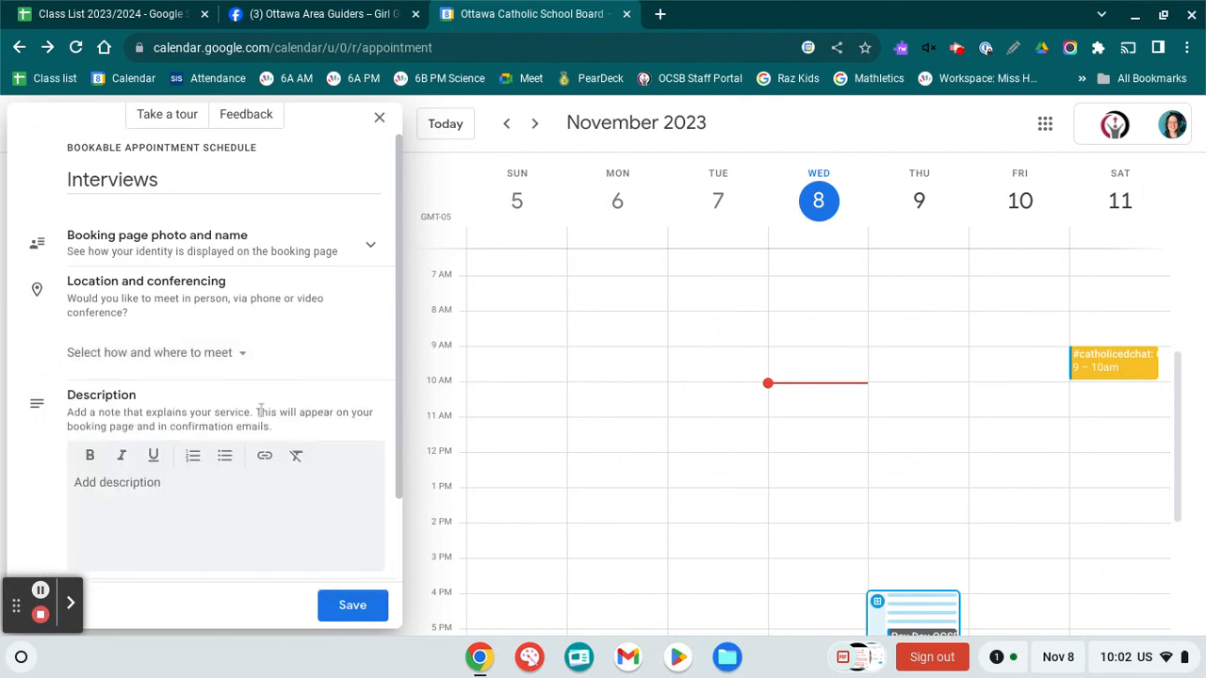
Step: Add an optional phone number item to the booking form
scroll(261, 409, "down", 2)
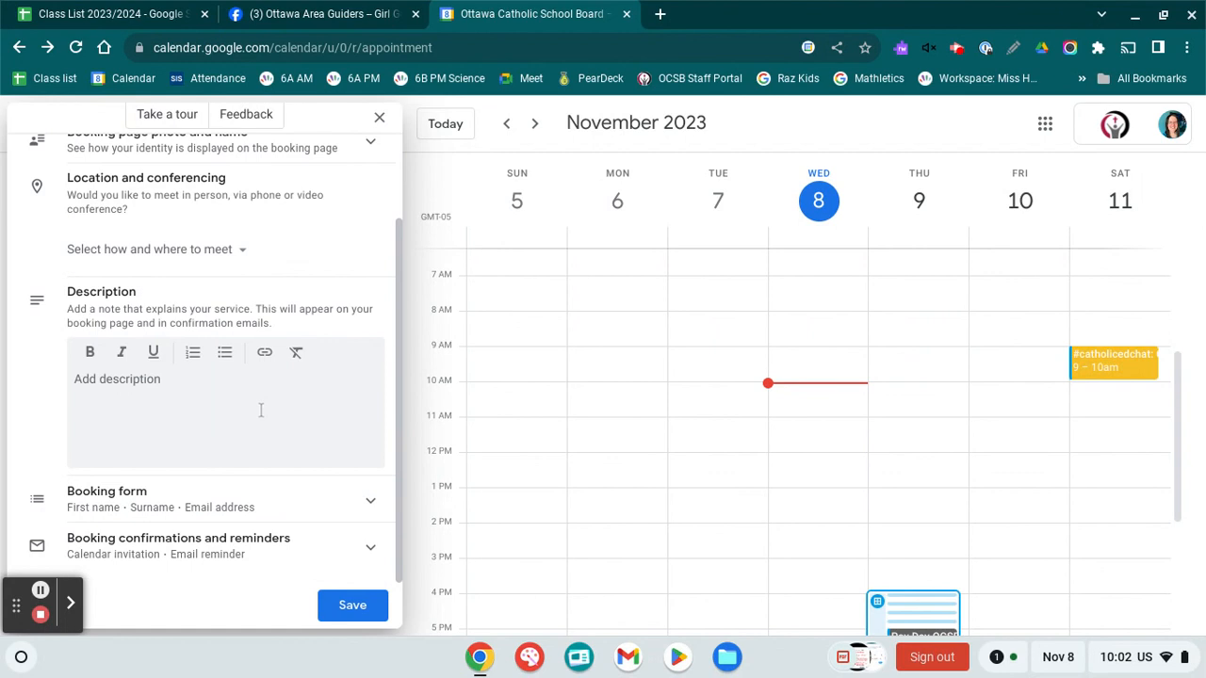
left_click(316, 487)
scroll(317, 487, "down", 2)
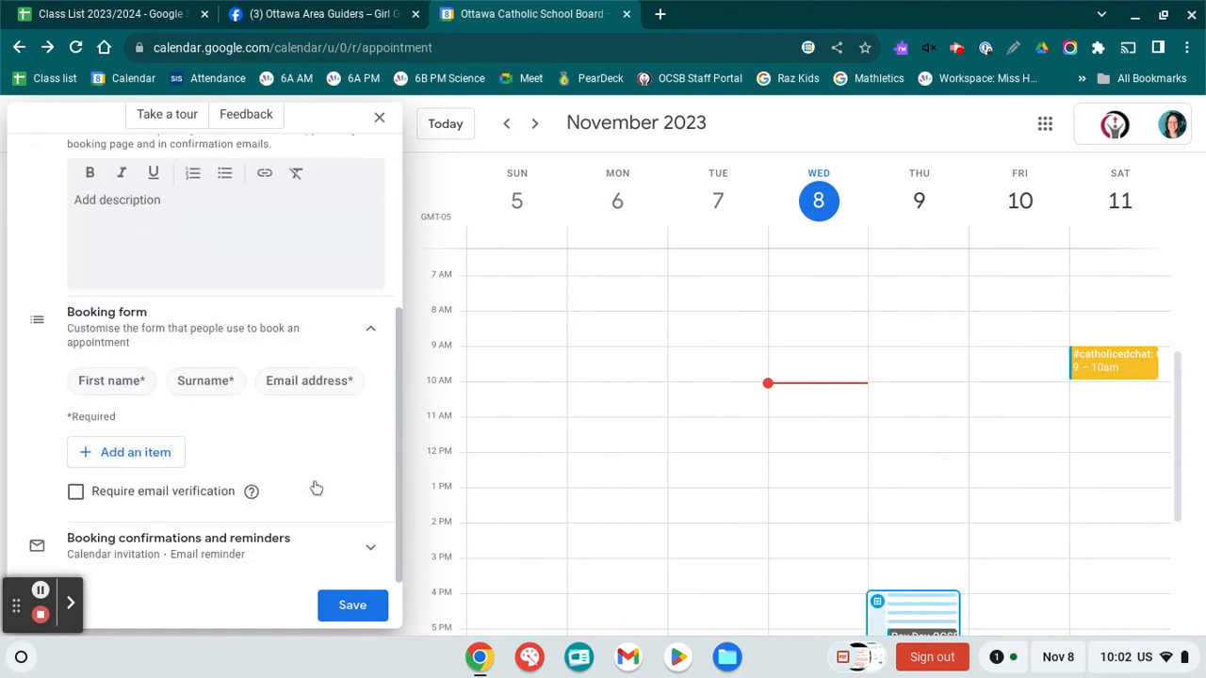
left_click(122, 452)
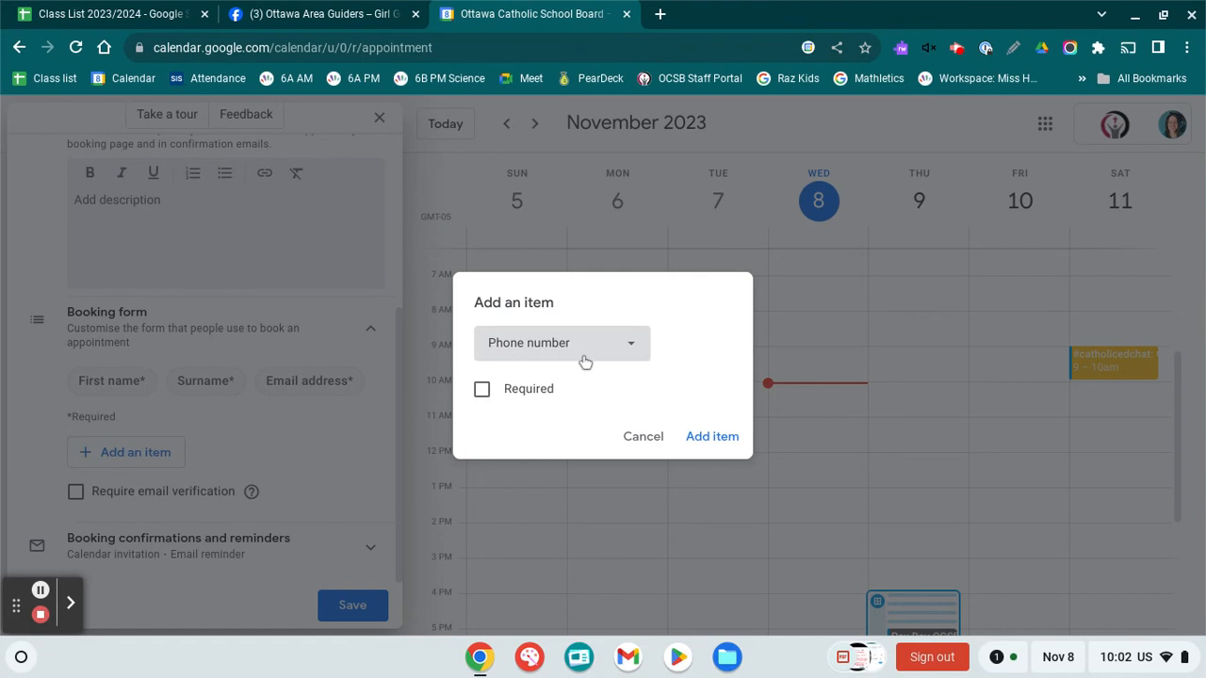
left_click(712, 436)
Step: Add a required custom item named "Child's name" to the booking form
left_click(139, 494)
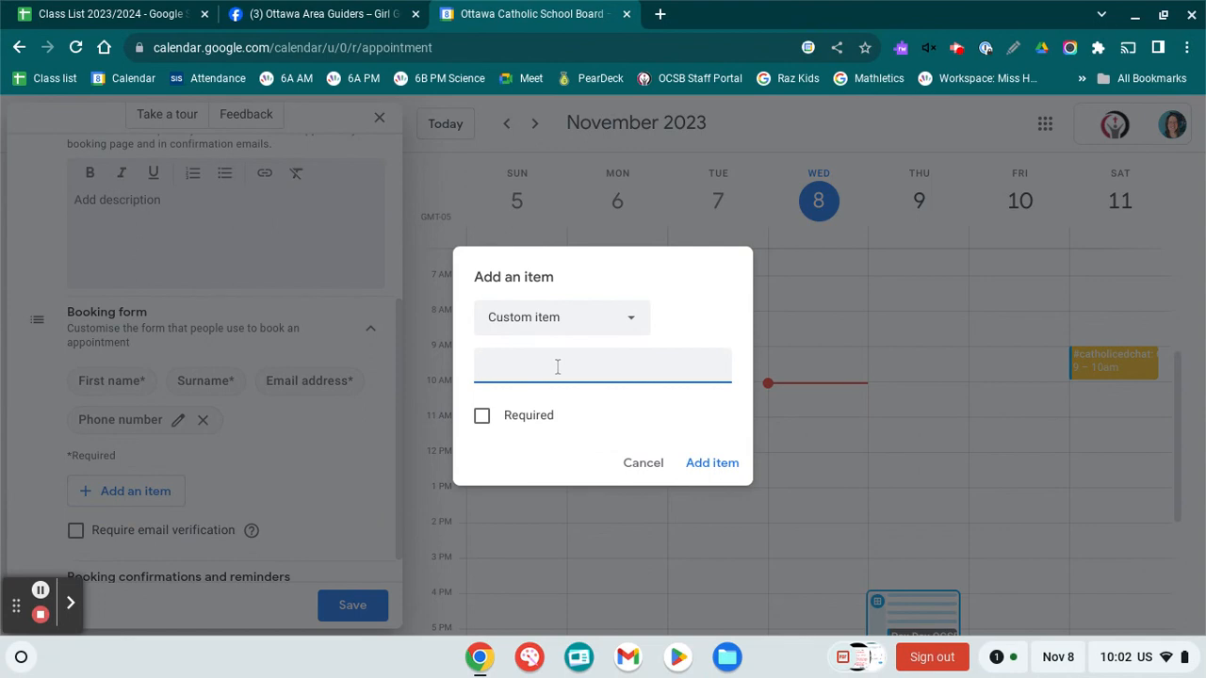
type("Child's names")
left_click(486, 416)
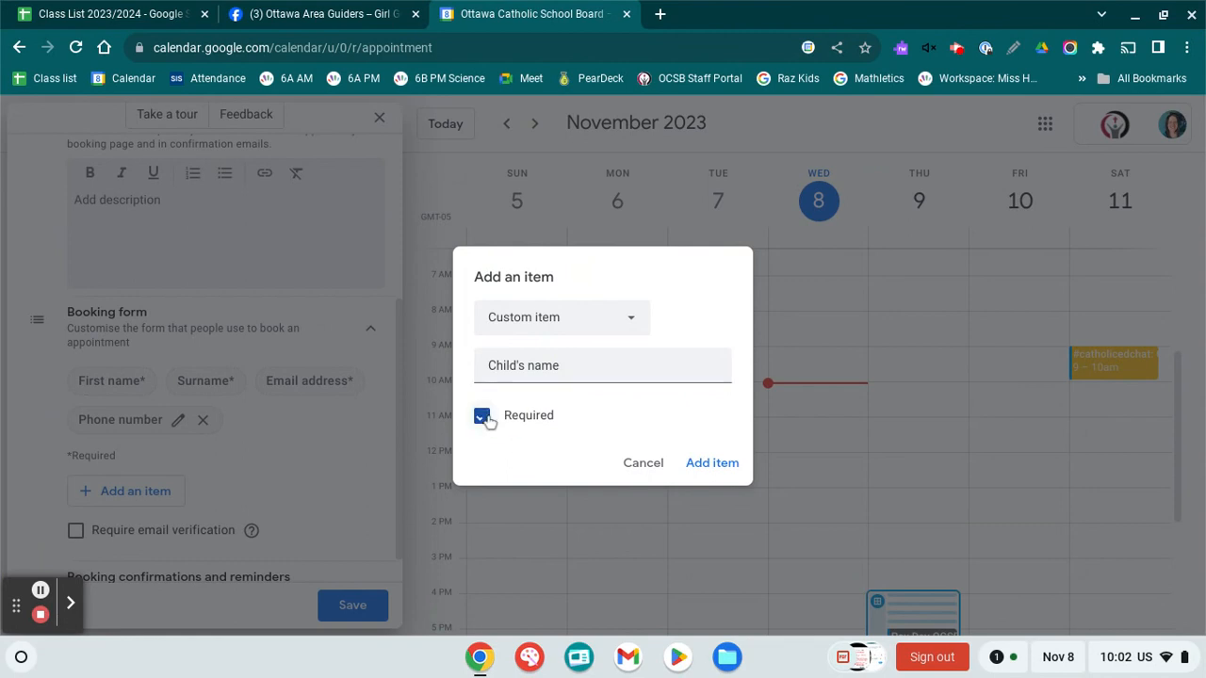
left_click(717, 462)
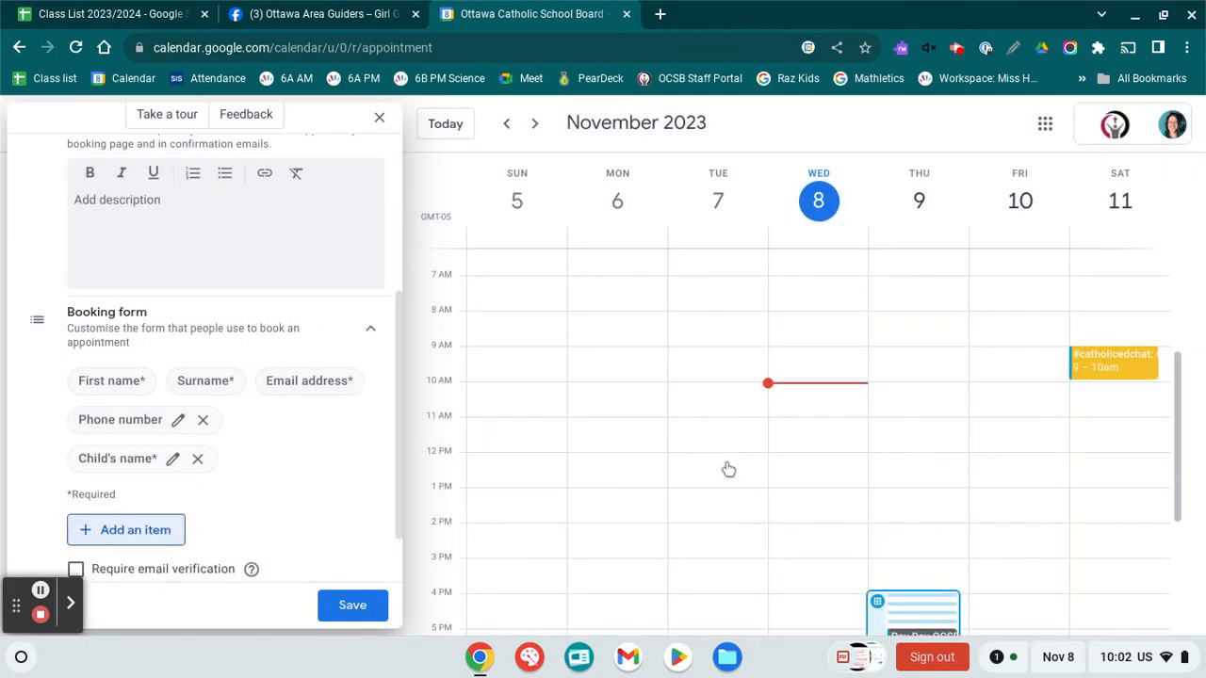
Step: Add an optional custom item named "Subjects to discuss" to the booking form
left_click(131, 541)
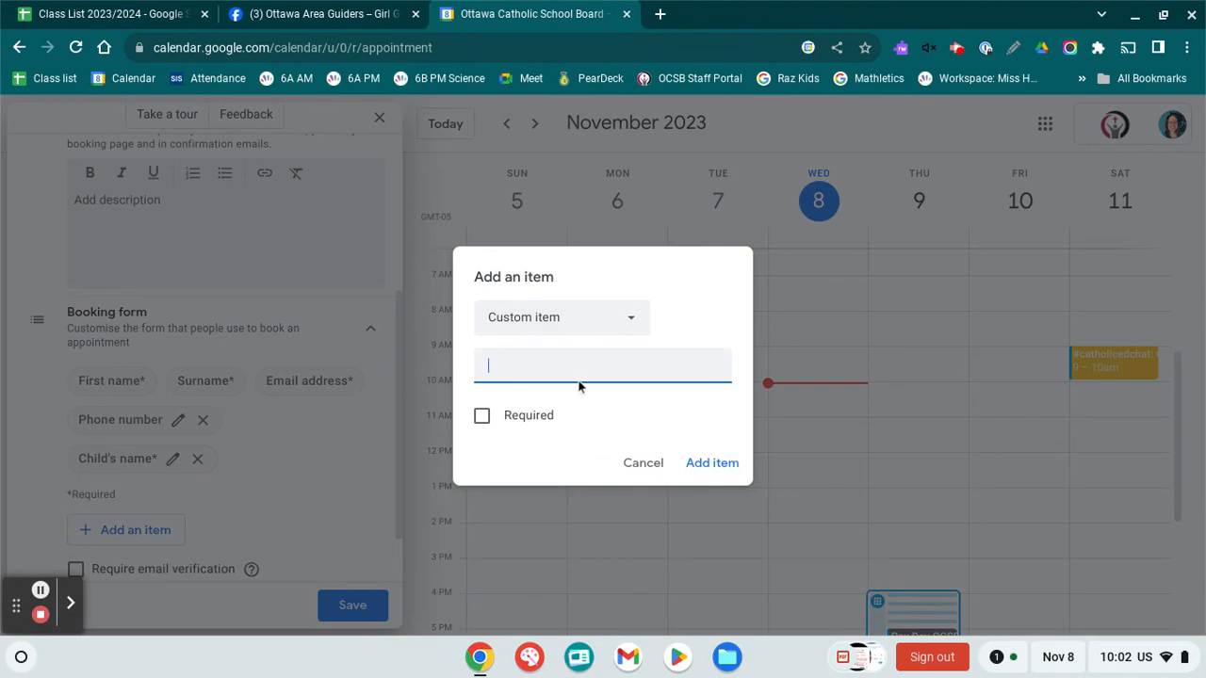
type("Subjects to discuss")
left_click(716, 464)
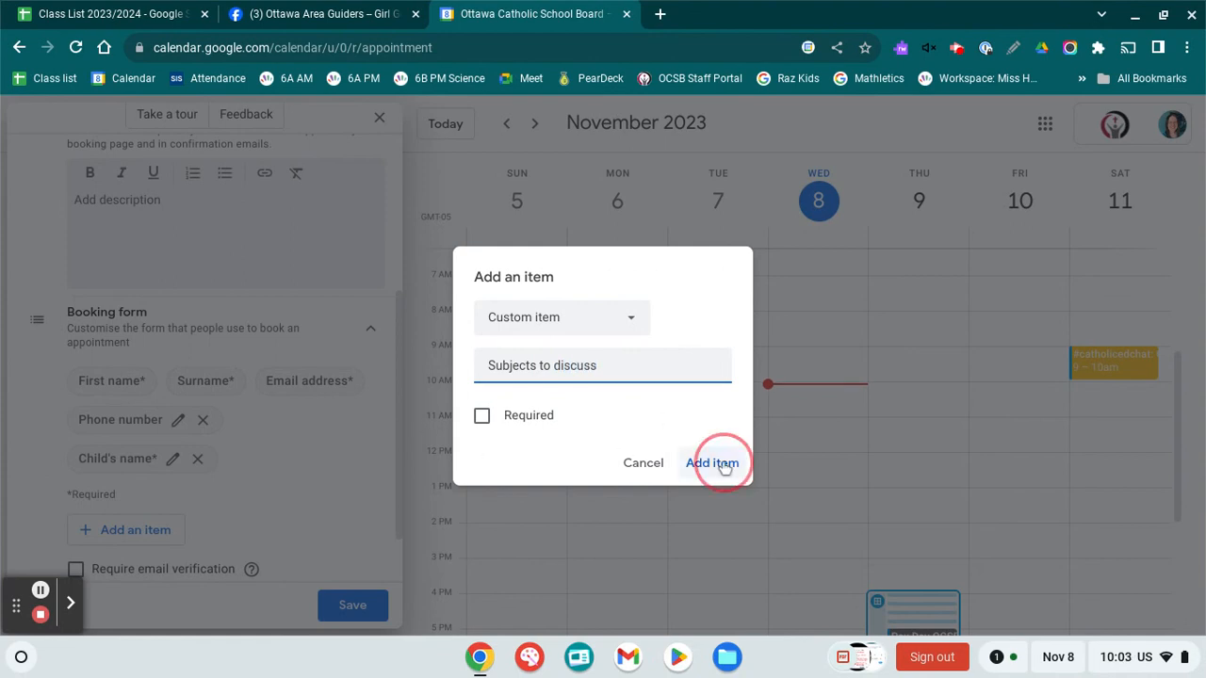
Step: Review the booking confirmation and reminder settings without changing them, and save the appointment schedule
scroll(296, 480, "down", 2)
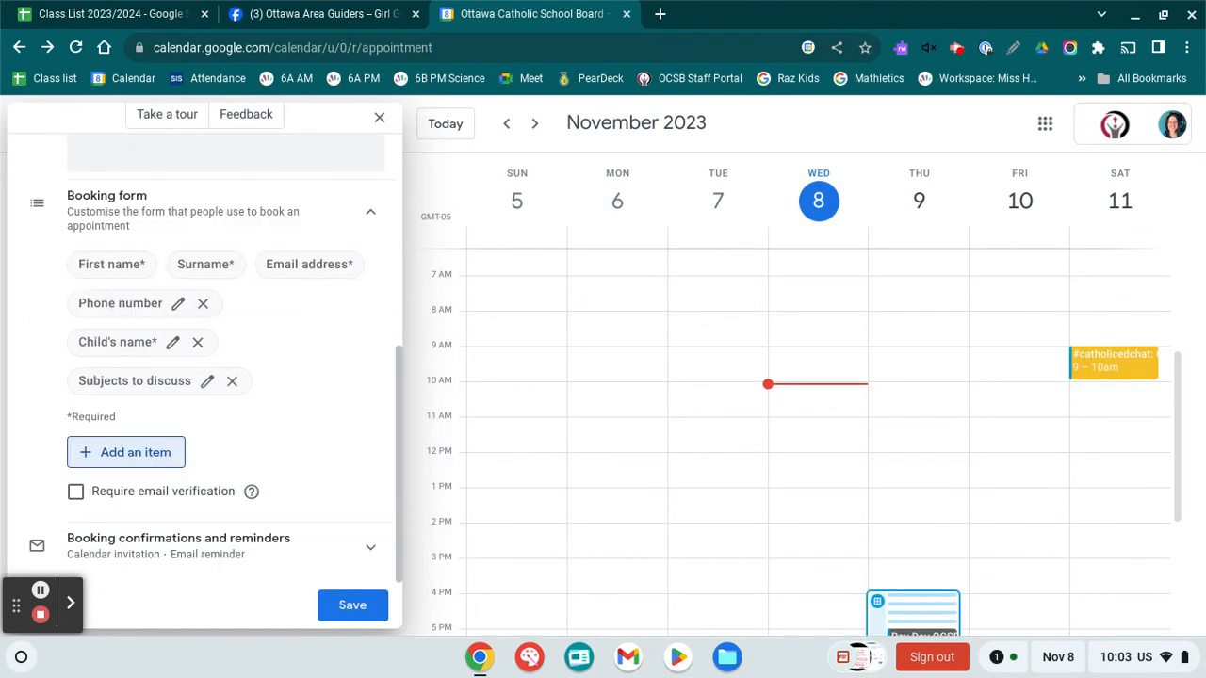
left_click(296, 540)
scroll(305, 412, "down", 3)
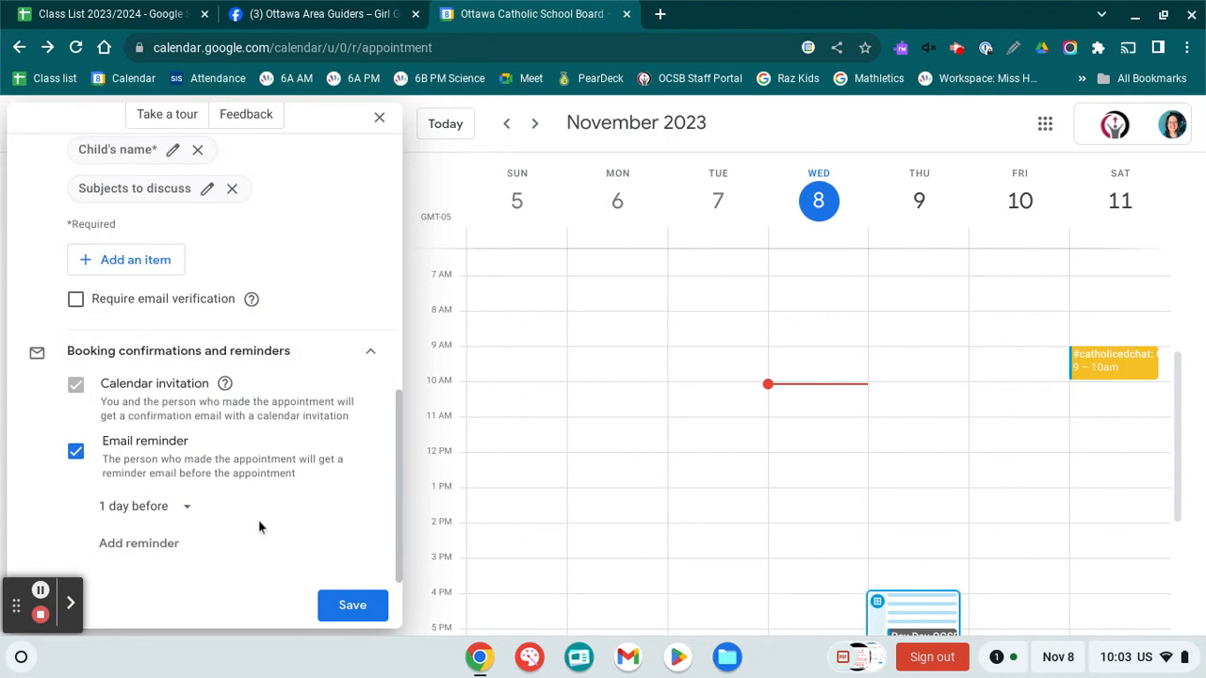
left_click(349, 608)
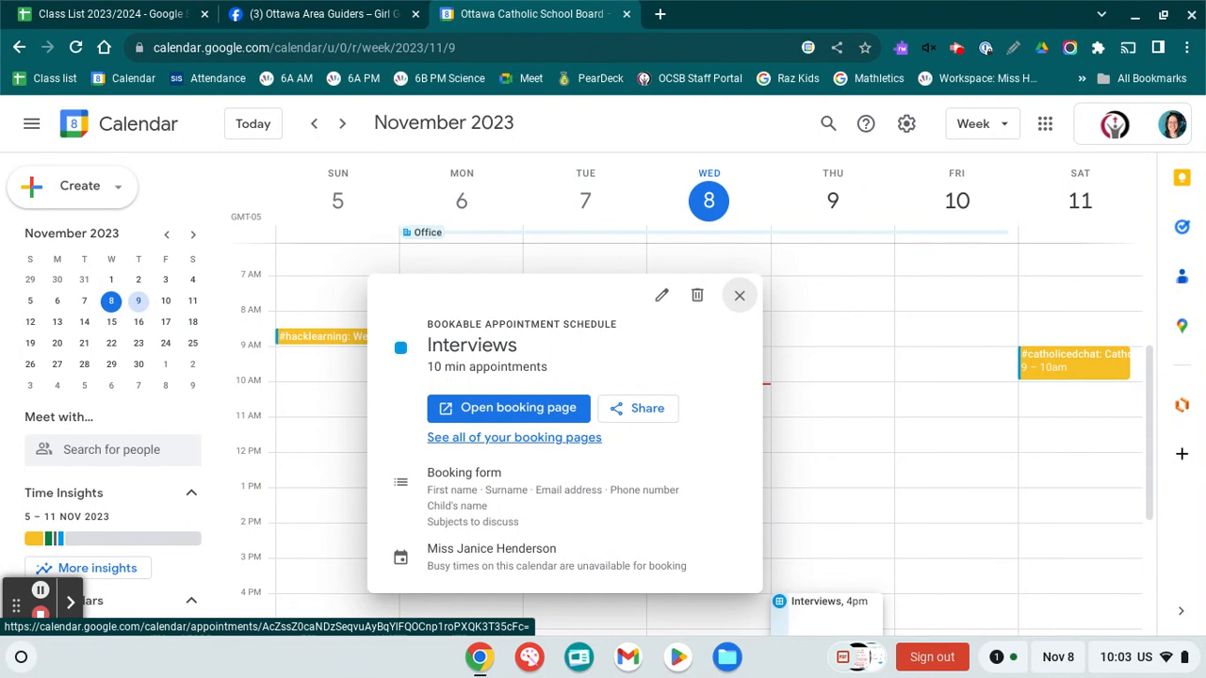
Step: Open the Interviews booking page, examine the booking form for the Thursday 9 November 4:30pm slot, and cancel without booking
left_click(543, 406)
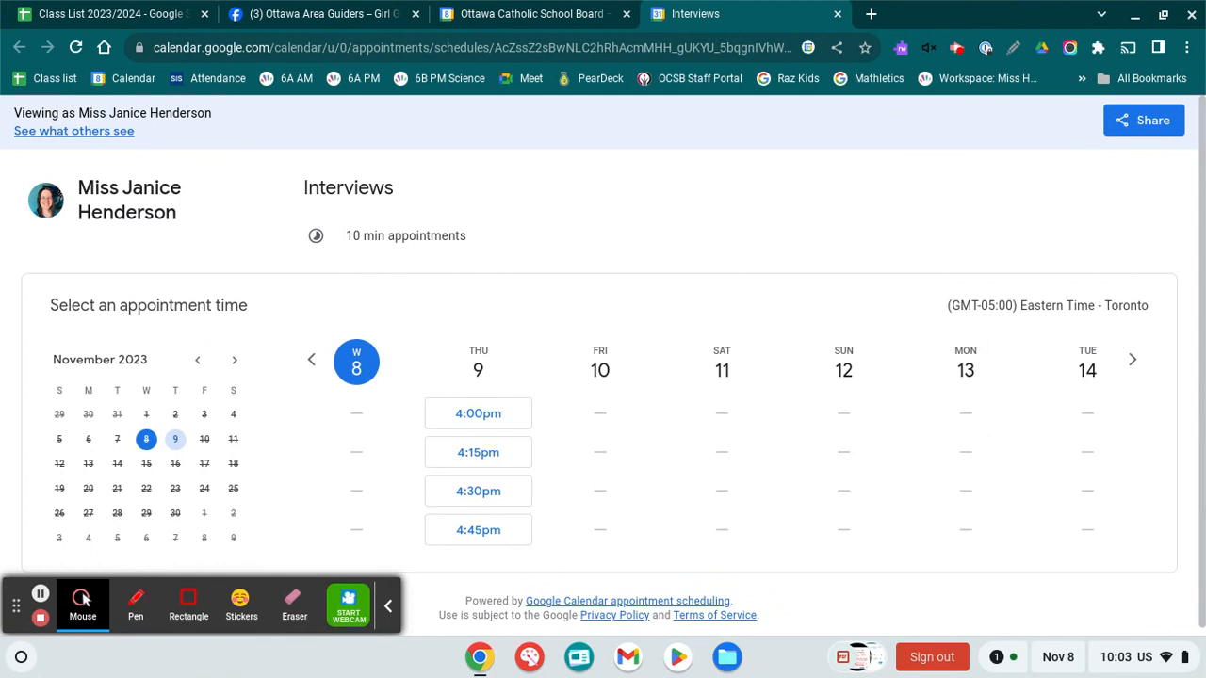
left_click(498, 488)
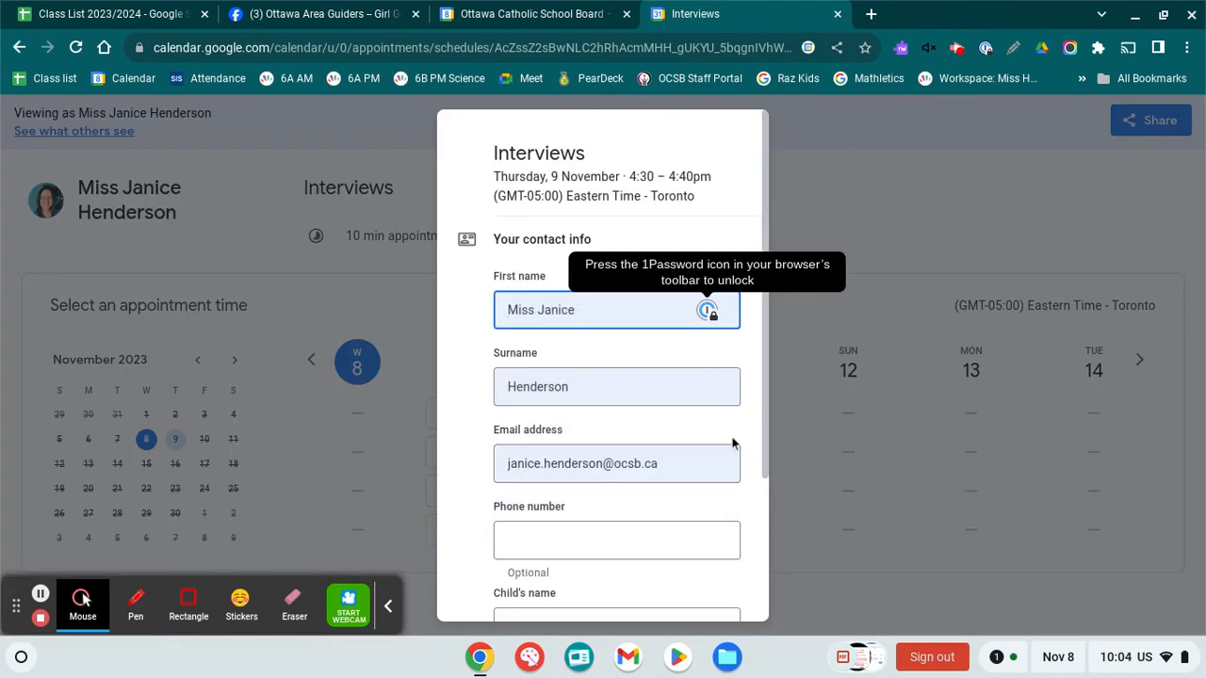
scroll(733, 443, "down", 3)
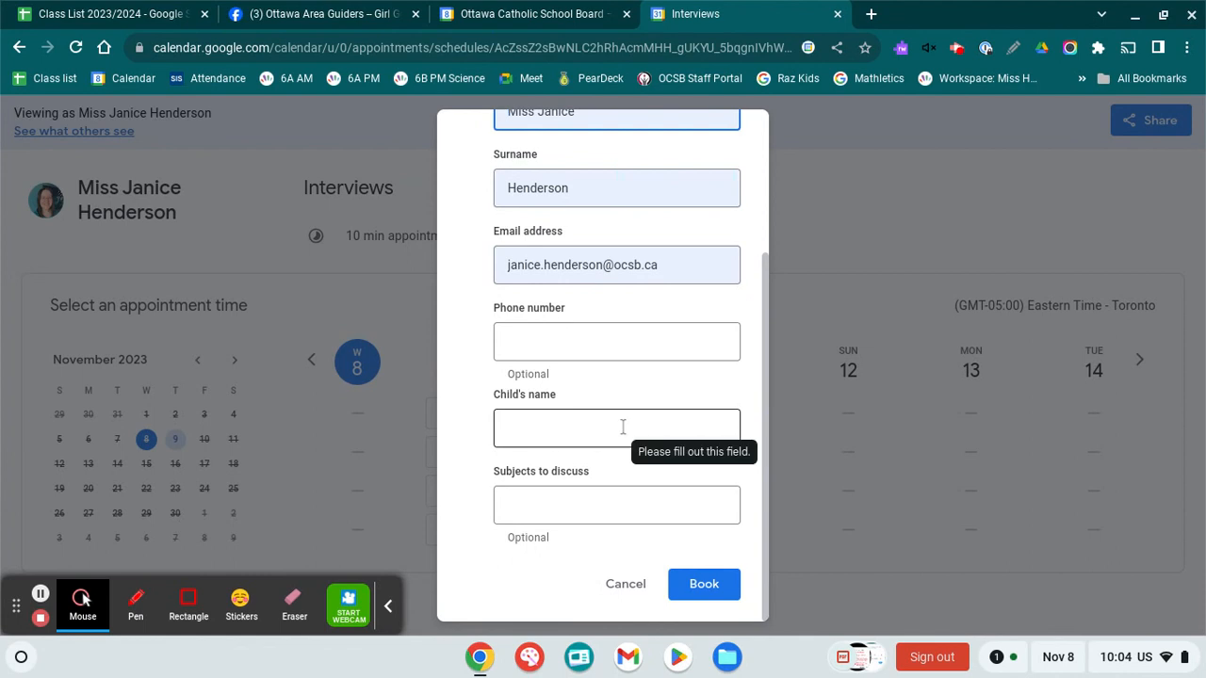
left_click(624, 586)
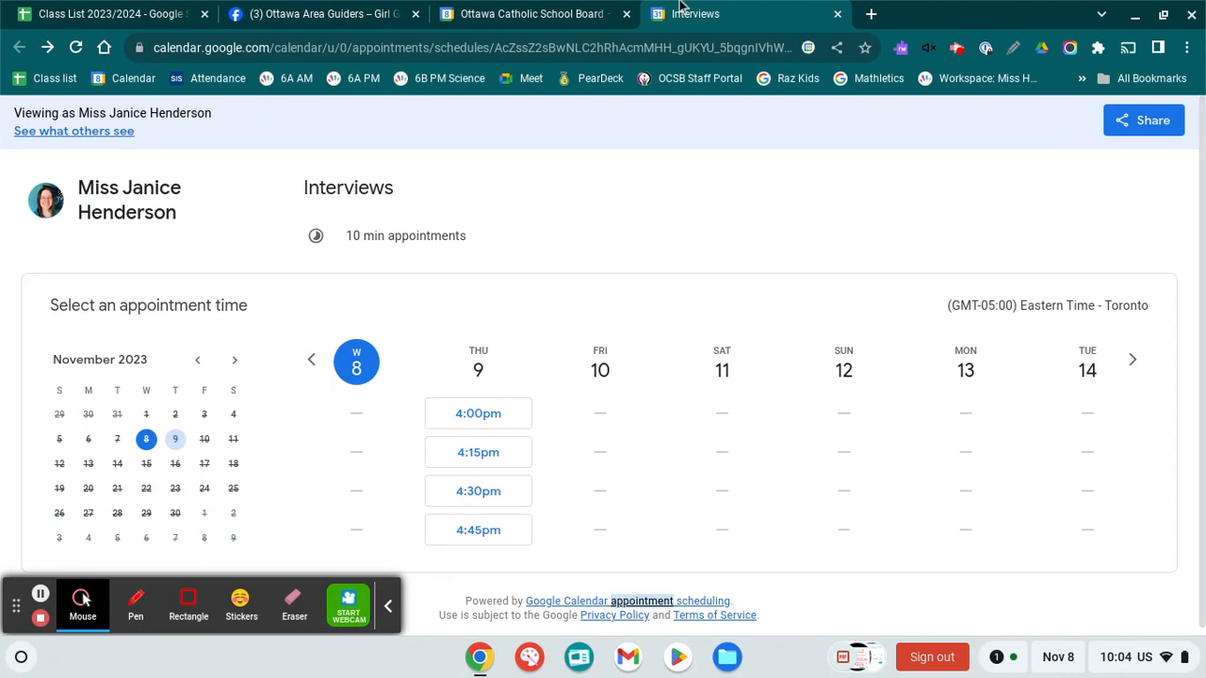